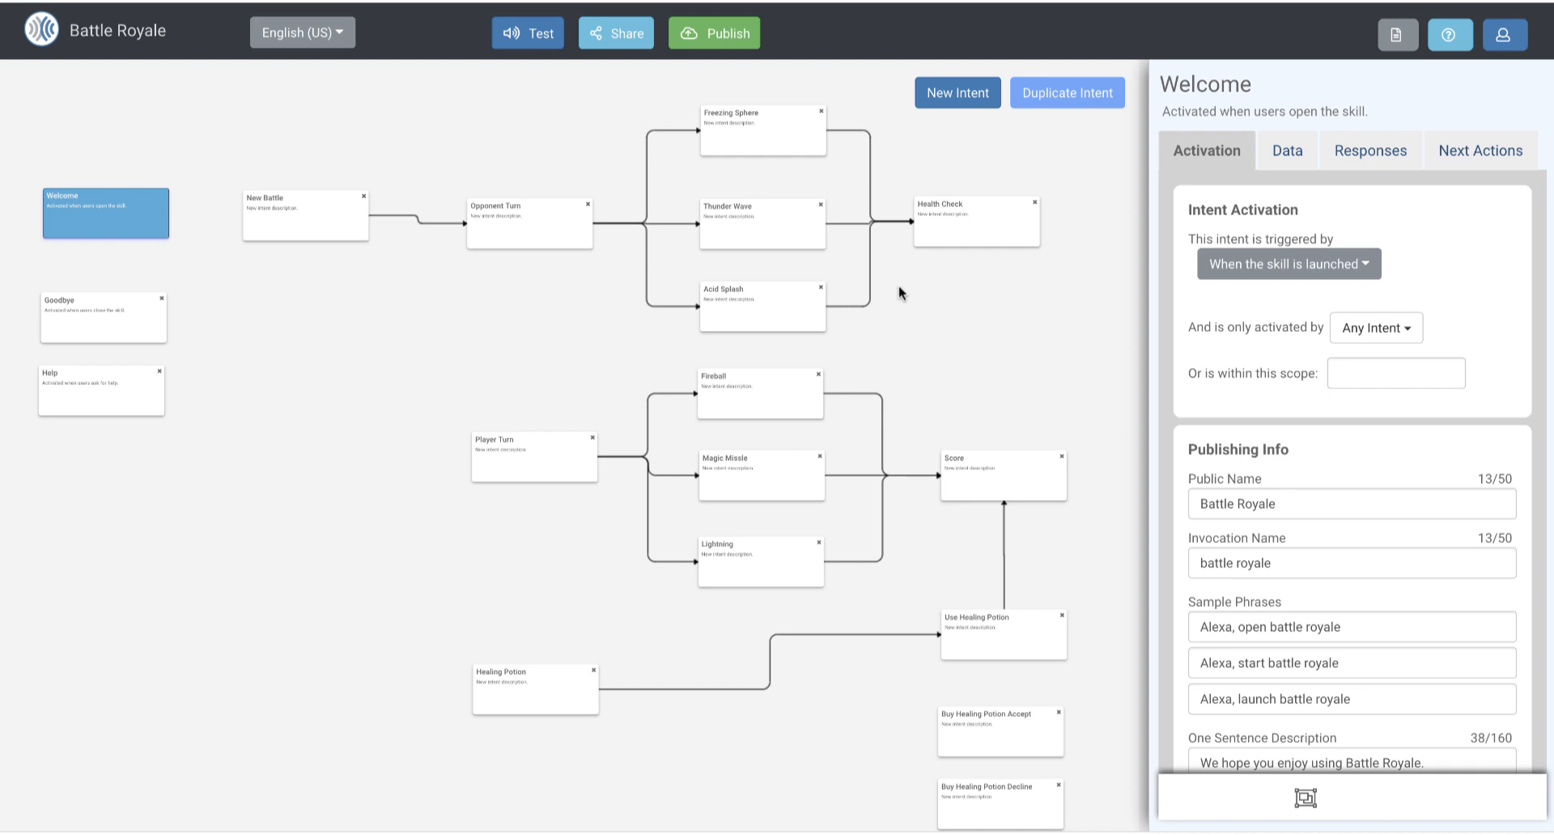
# Examine the Opponent Turn intent's activation settings and its data, including the random value assigned to the spell variable
pyautogui.scroll(3, 466, 274)
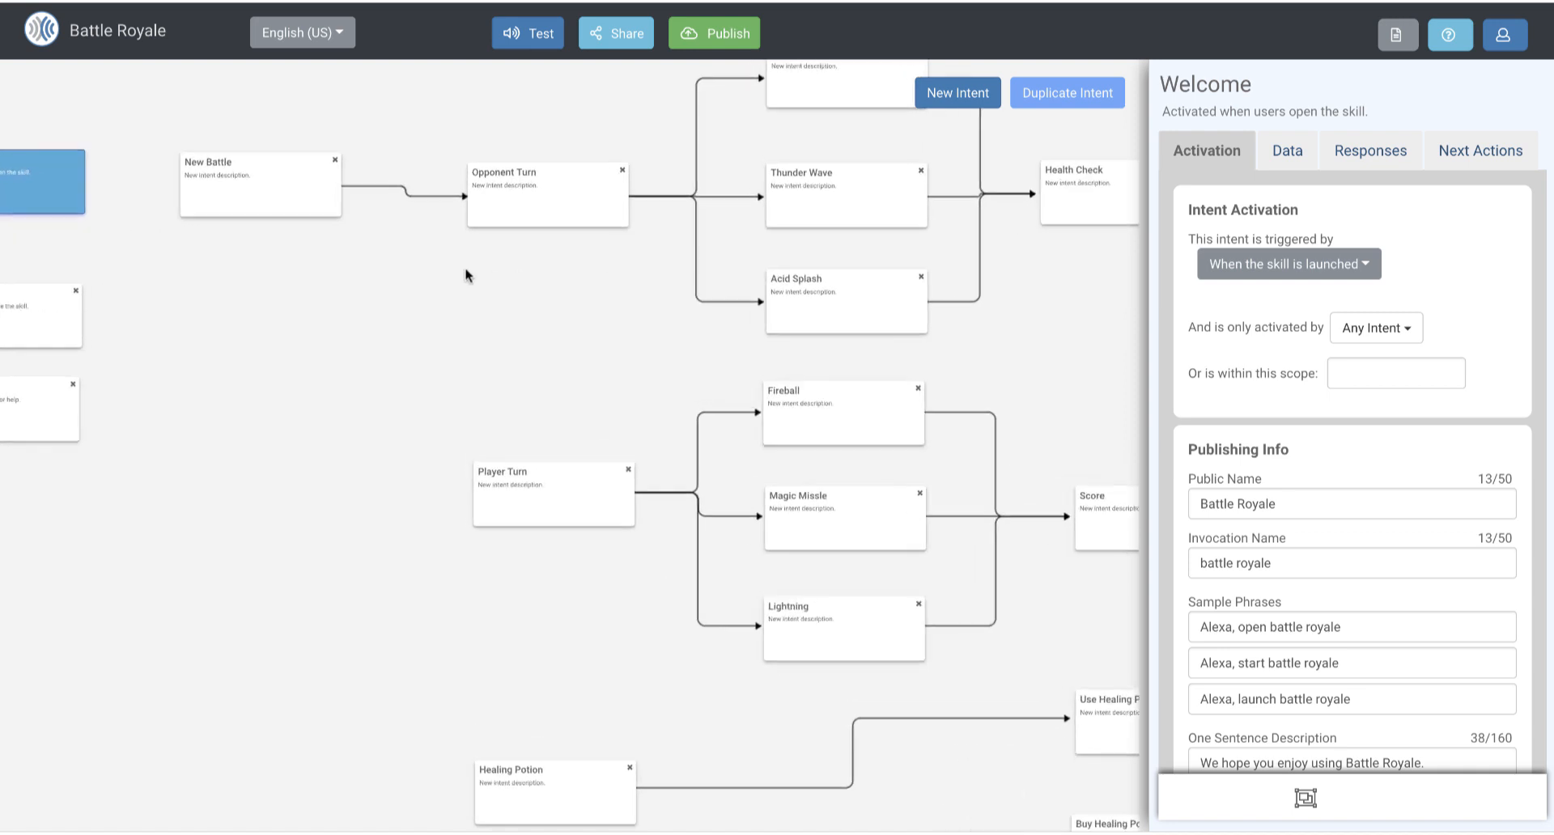
pyautogui.scroll(2, 500, 444)
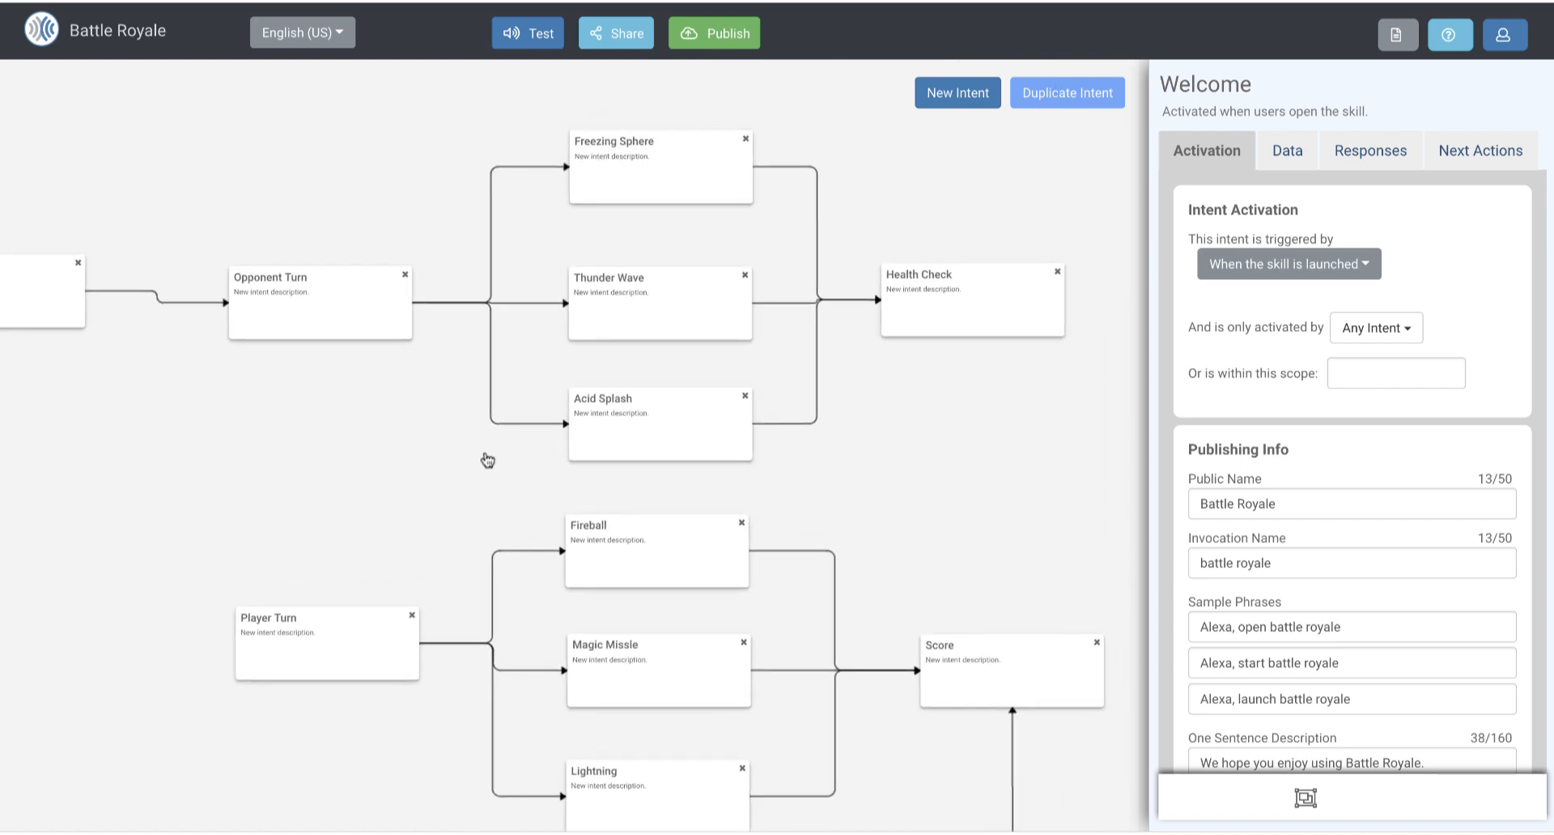
pyautogui.moveTo(511, 455); pyautogui.dragTo(491, 444)
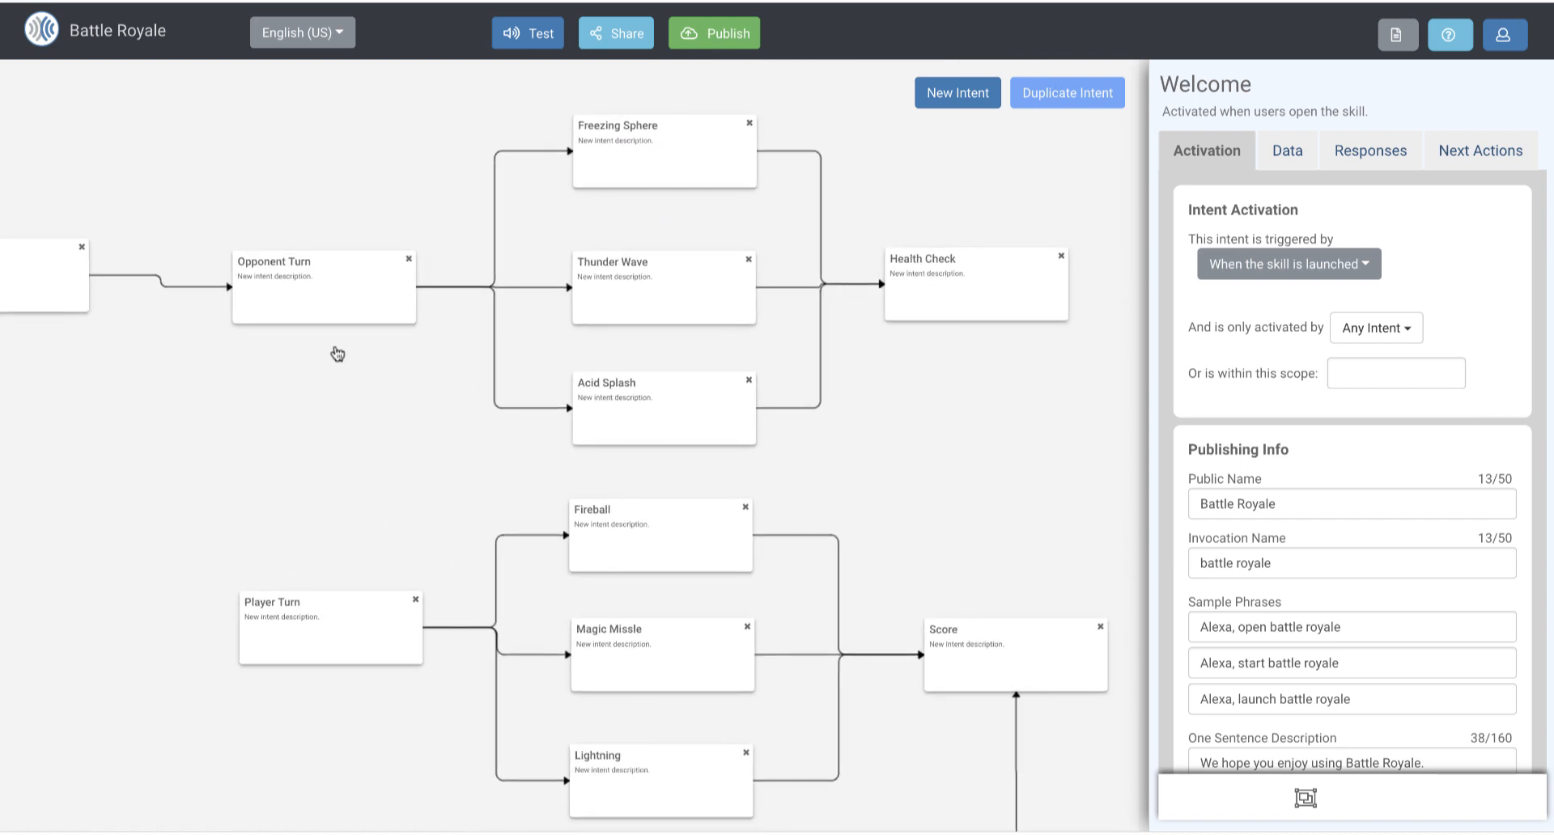
pyautogui.click(313, 282)
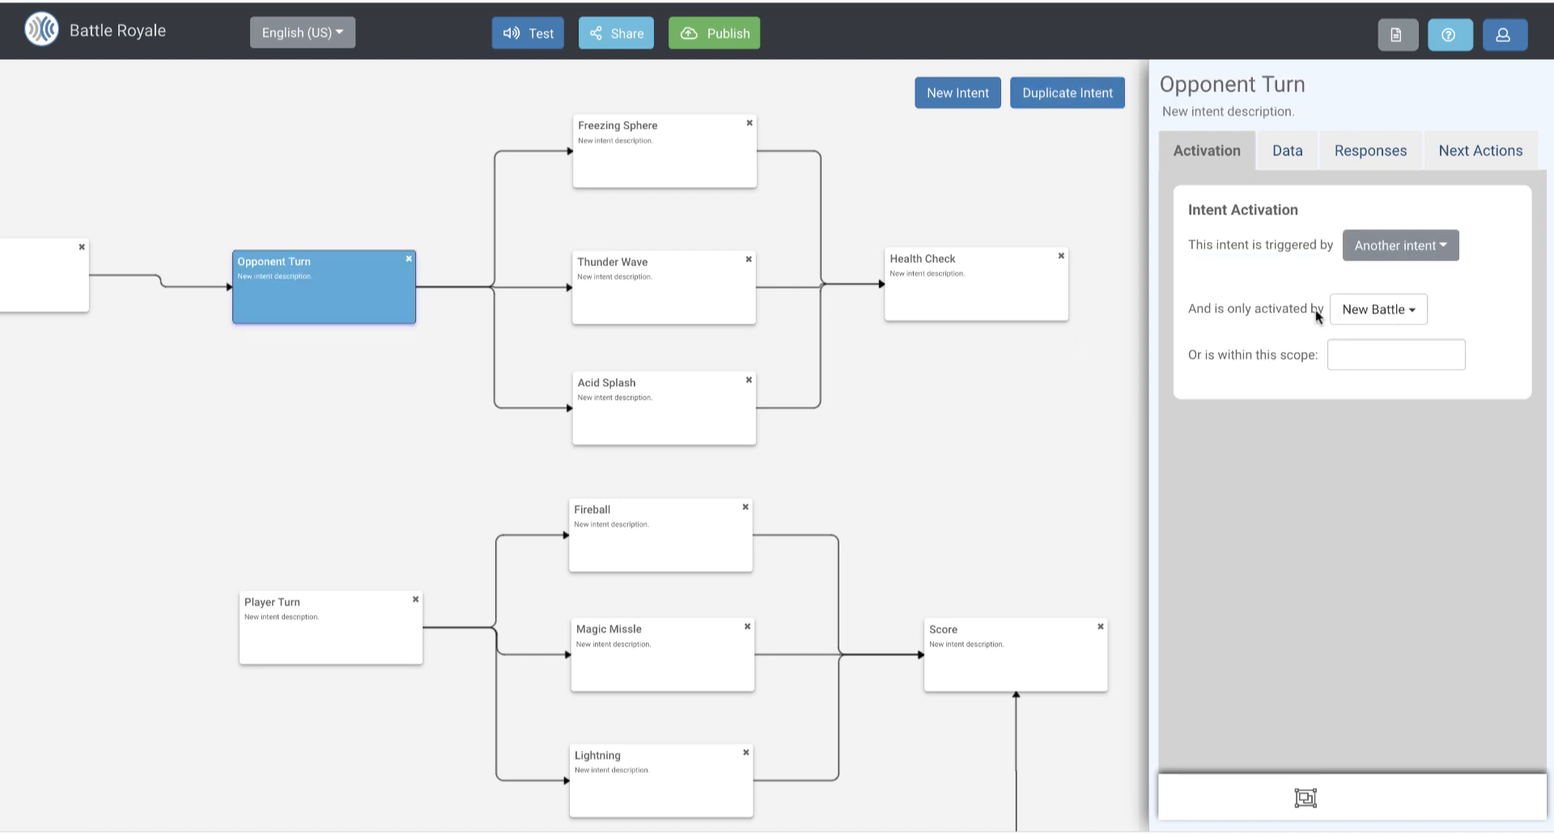
pyautogui.click(1295, 150)
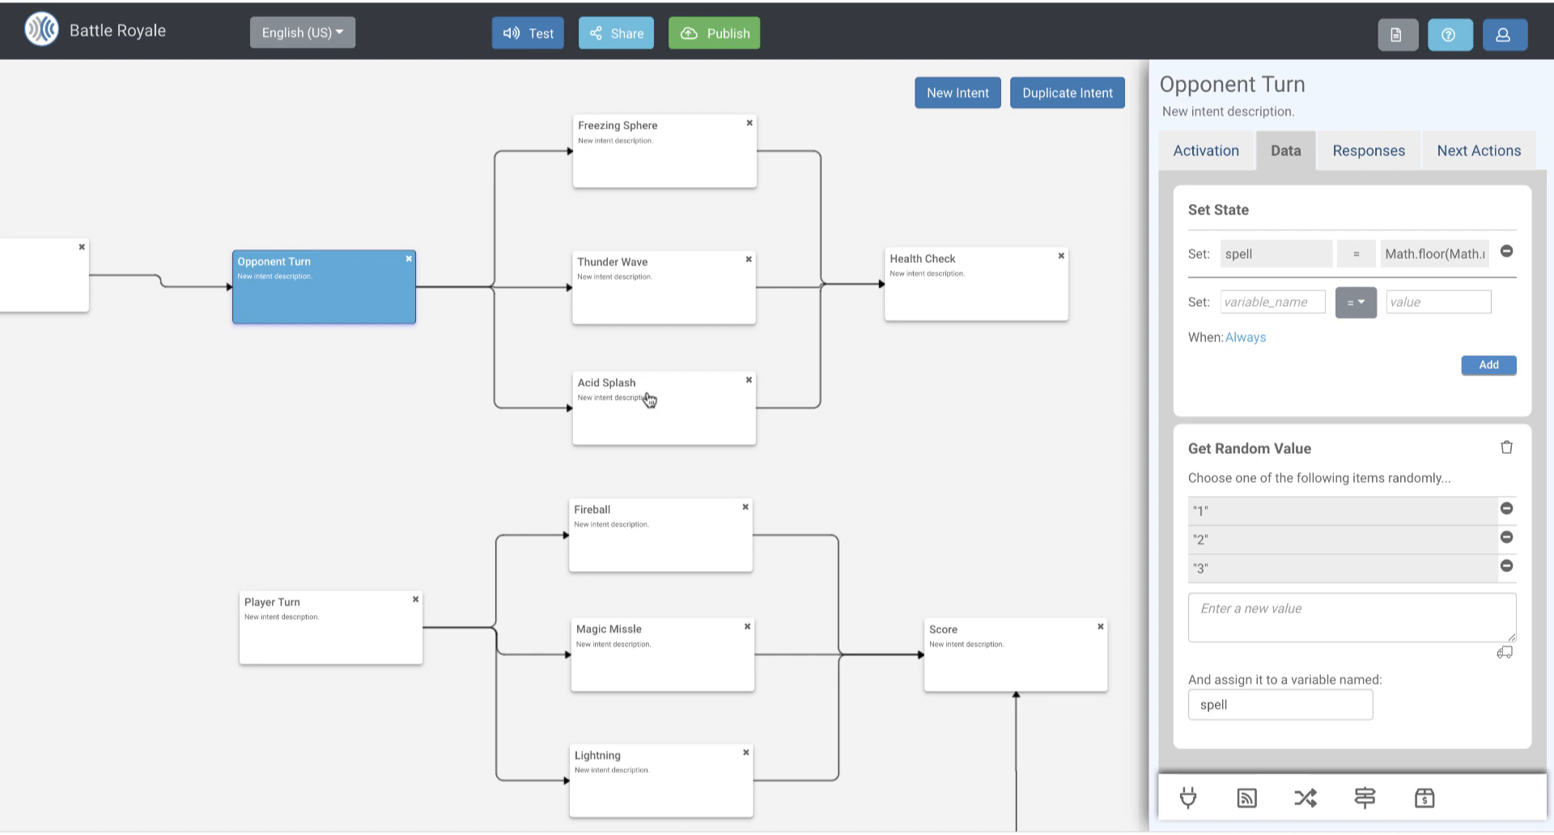
# Review the Freezing Sphere intent's data and responses, and the responses of Thunder Wave and Acid Splash
pyautogui.click(662, 165)
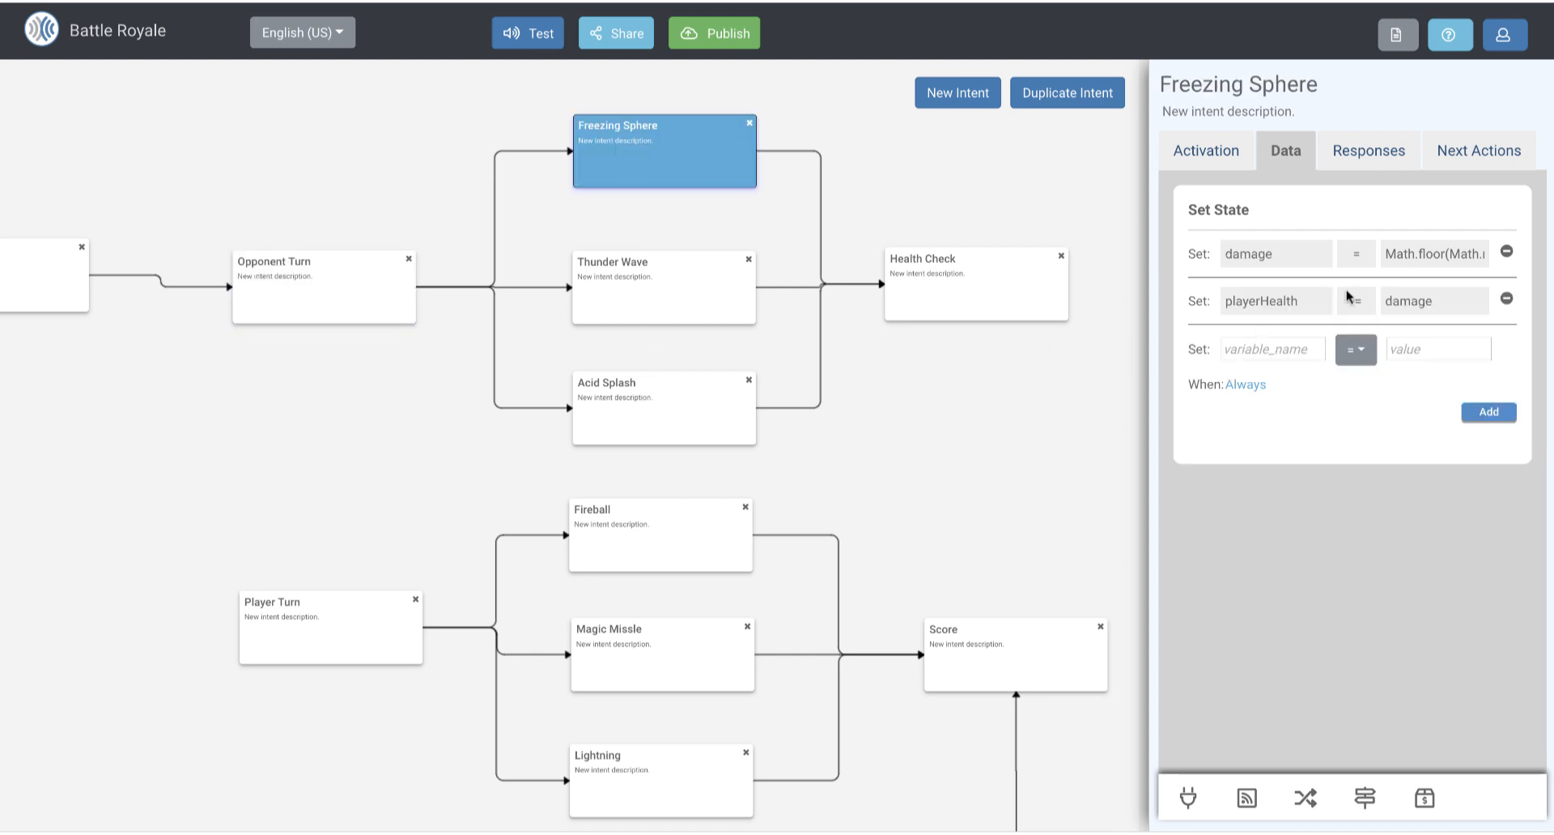
pyautogui.click(1368, 155)
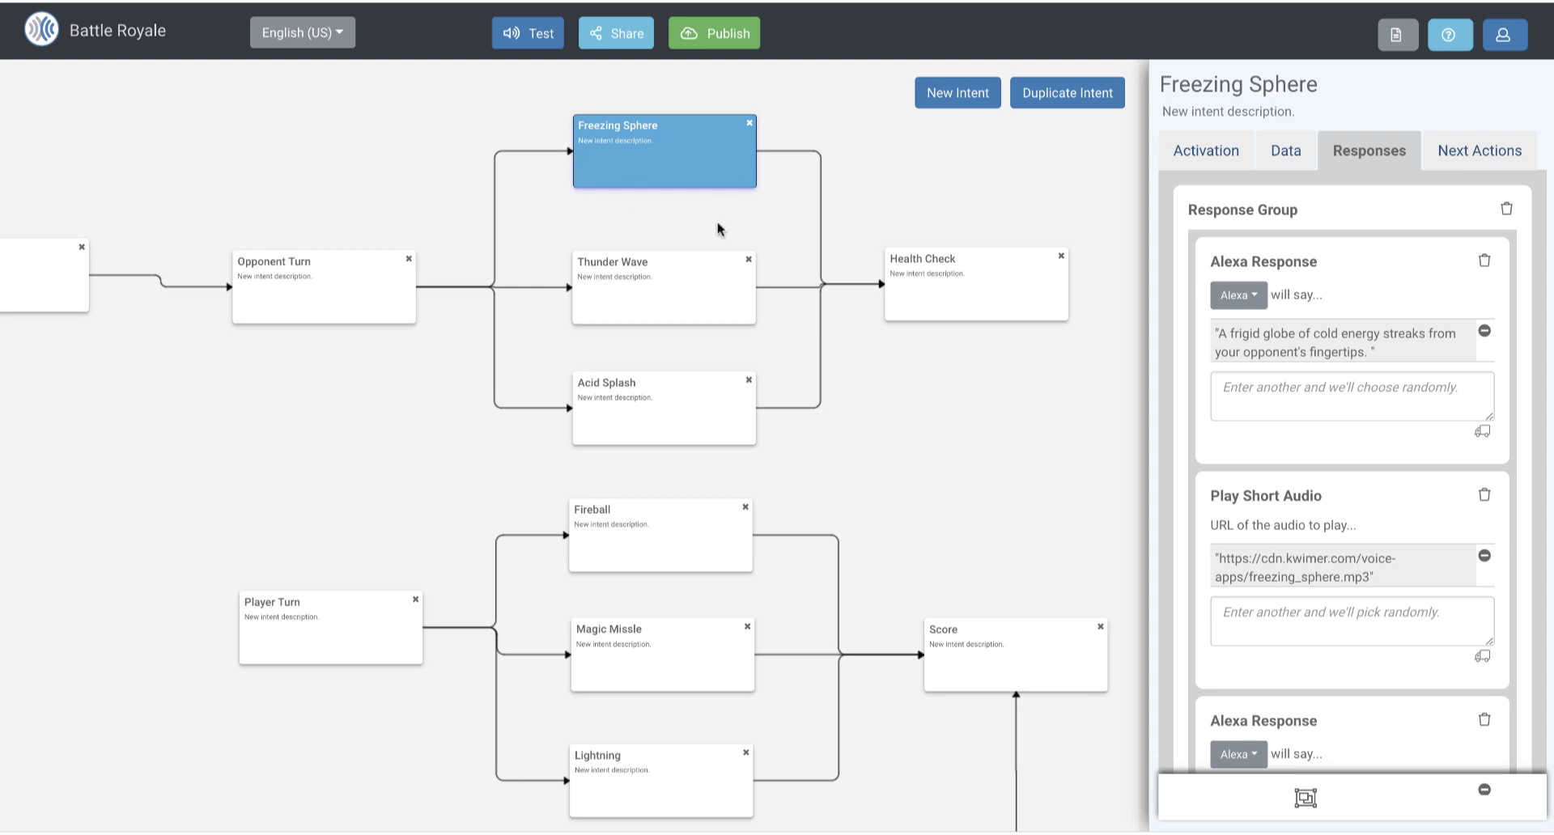
pyautogui.click(652, 314)
pyautogui.click(654, 403)
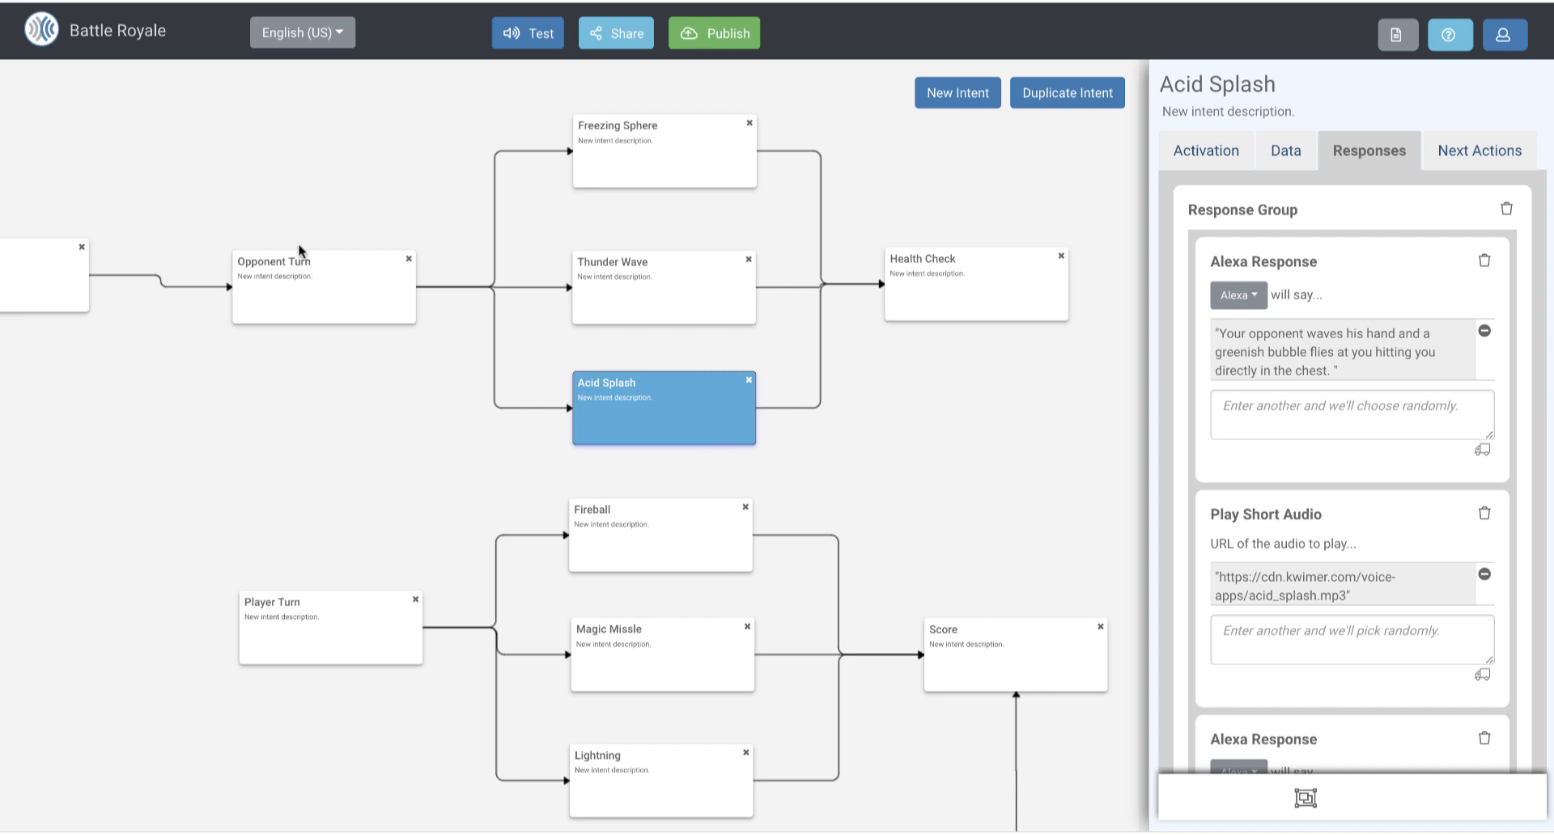
# Examine the Healing Potion intent's responses and next actions, including the condition for buying the in-skill product
pyautogui.moveTo(947, 562)
pyautogui.mouseDown()
pyautogui.moveTo(926, 277)
pyautogui.moveTo(895, 176)
pyautogui.mouseUp()
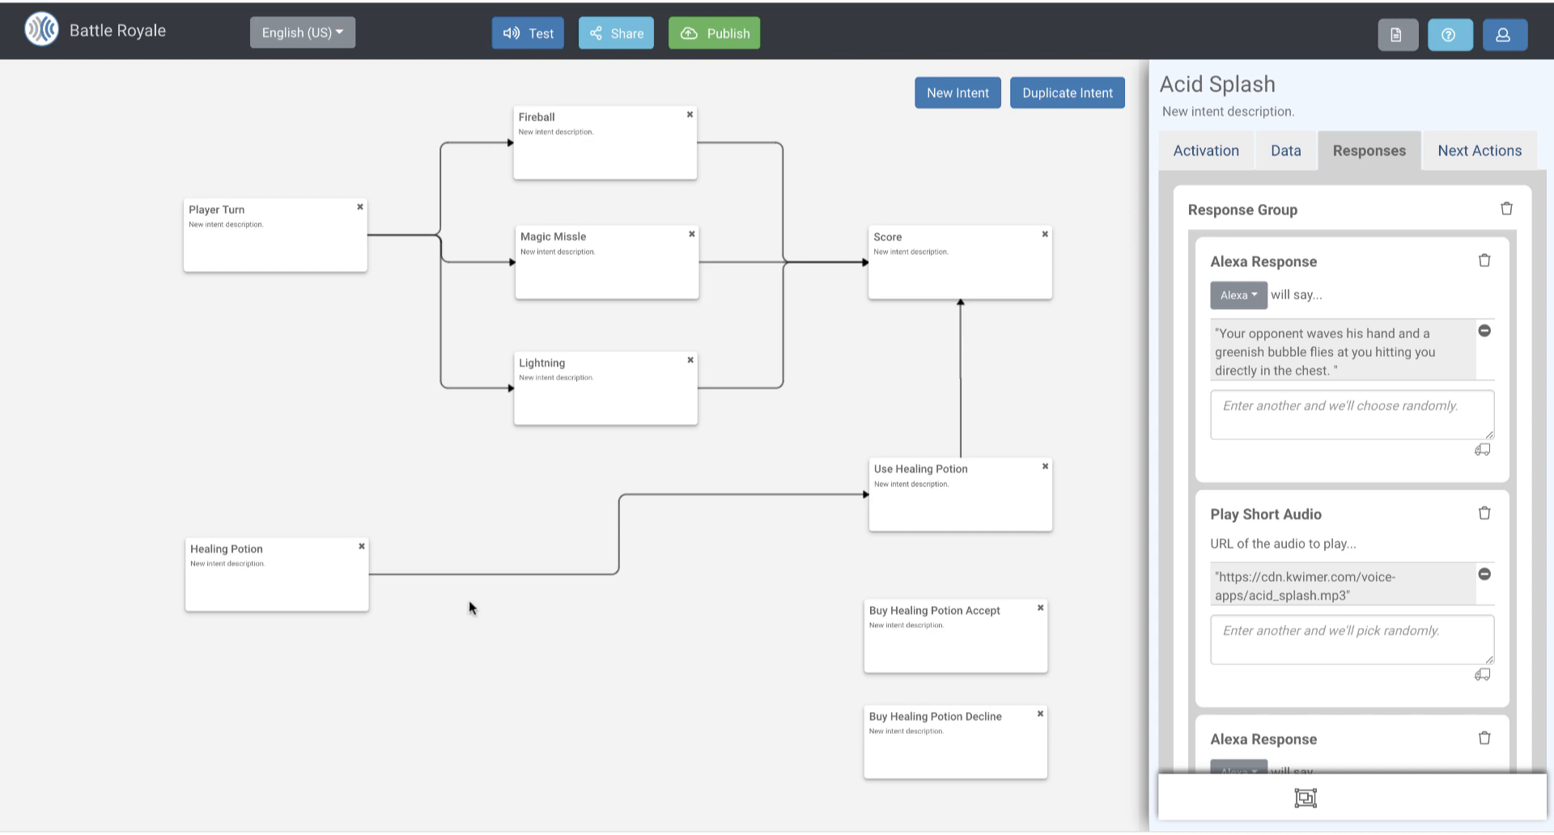
pyautogui.click(264, 580)
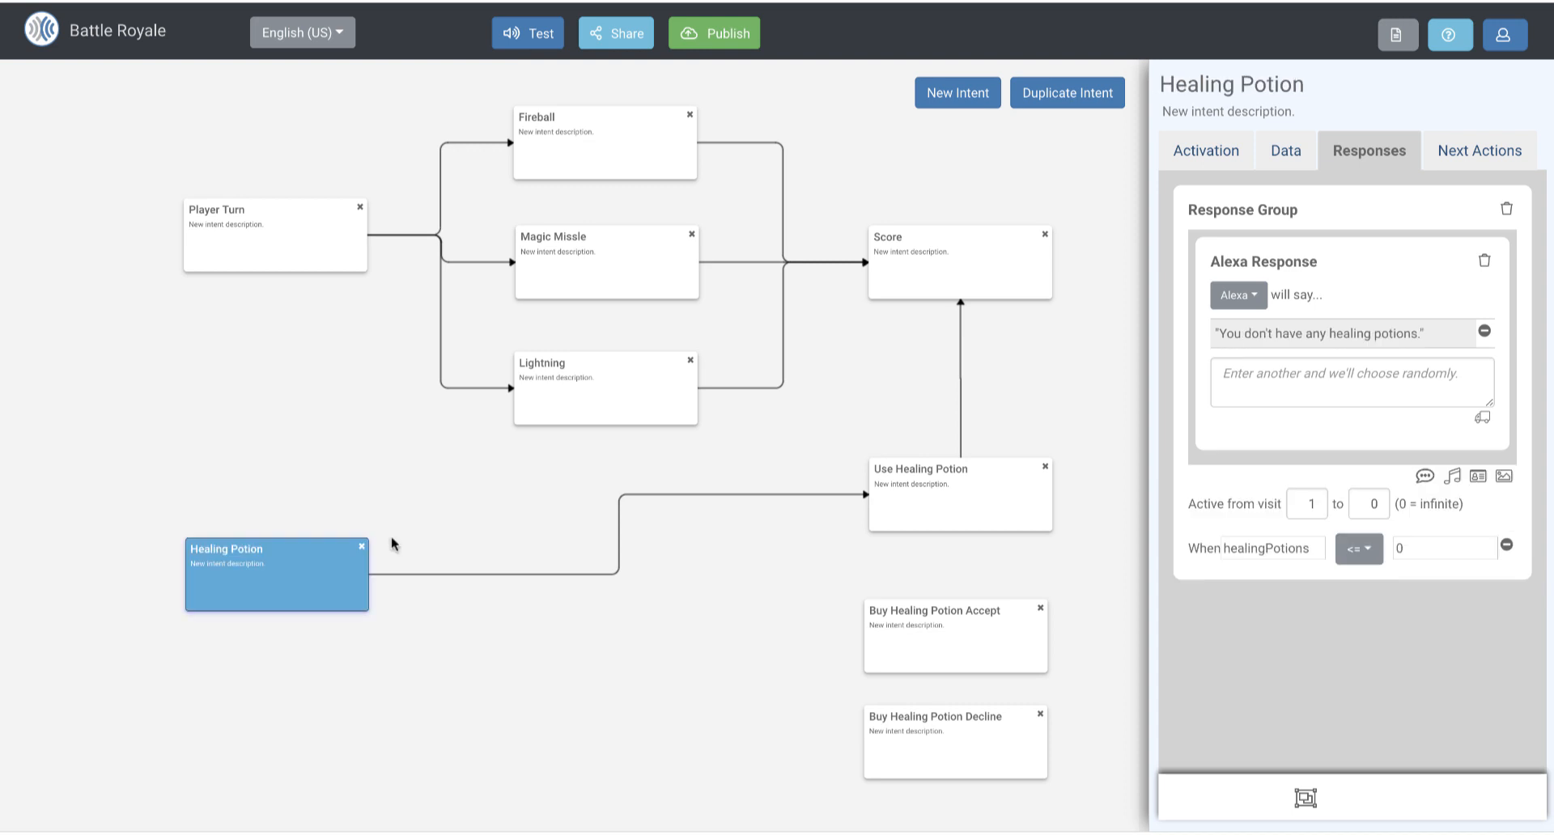
pyautogui.click(1449, 153)
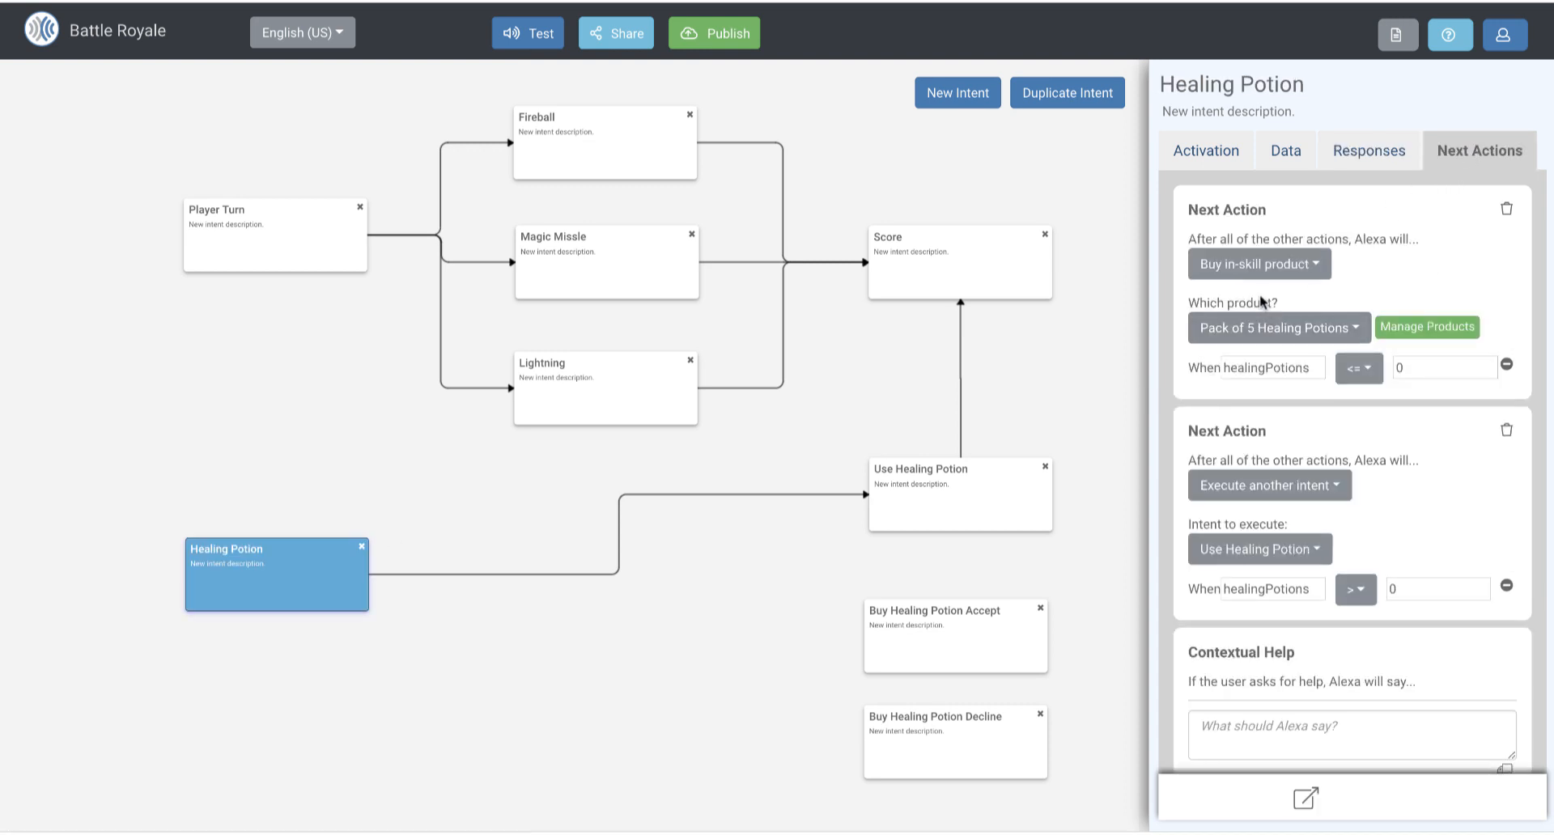
pyautogui.doubleClick(1259, 371)
pyautogui.doubleClick(1419, 368)
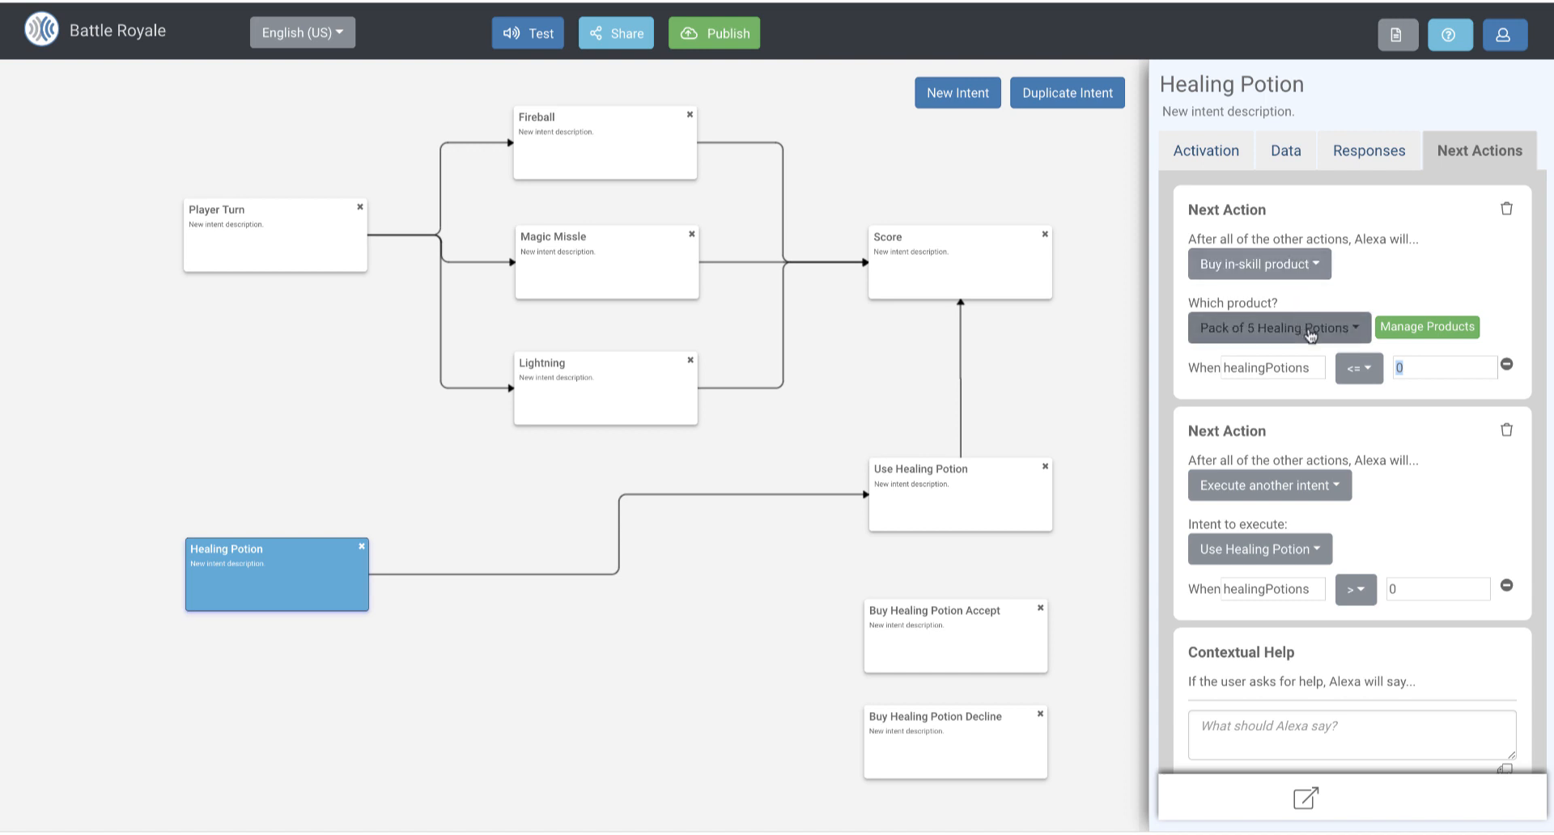
# Open the Pack of 5 Healing Potions product's details from the managed product list
pyautogui.click(1416, 332)
pyautogui.click(1417, 327)
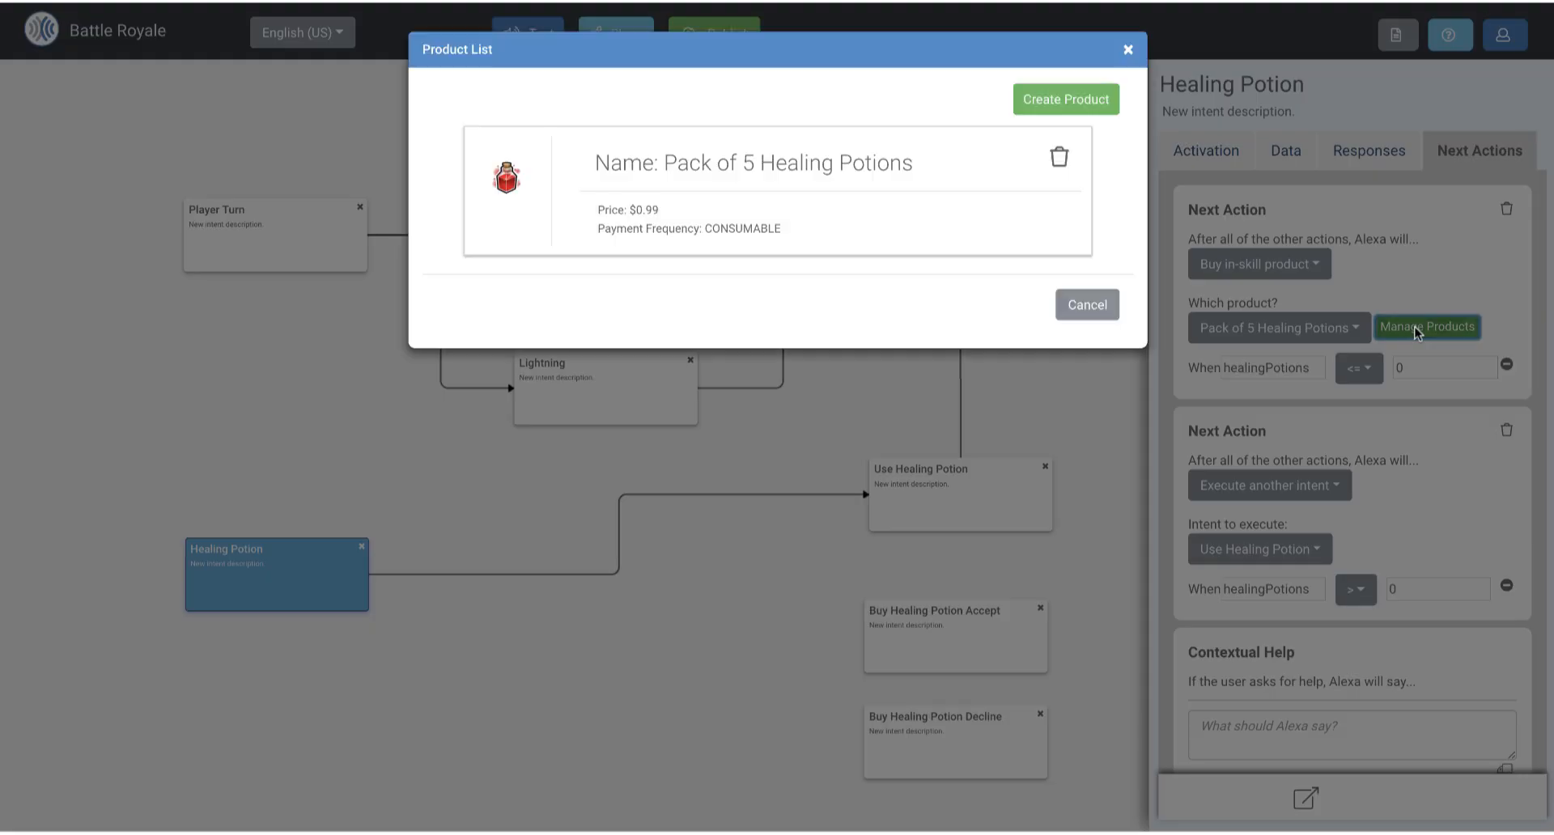
pyautogui.click(822, 196)
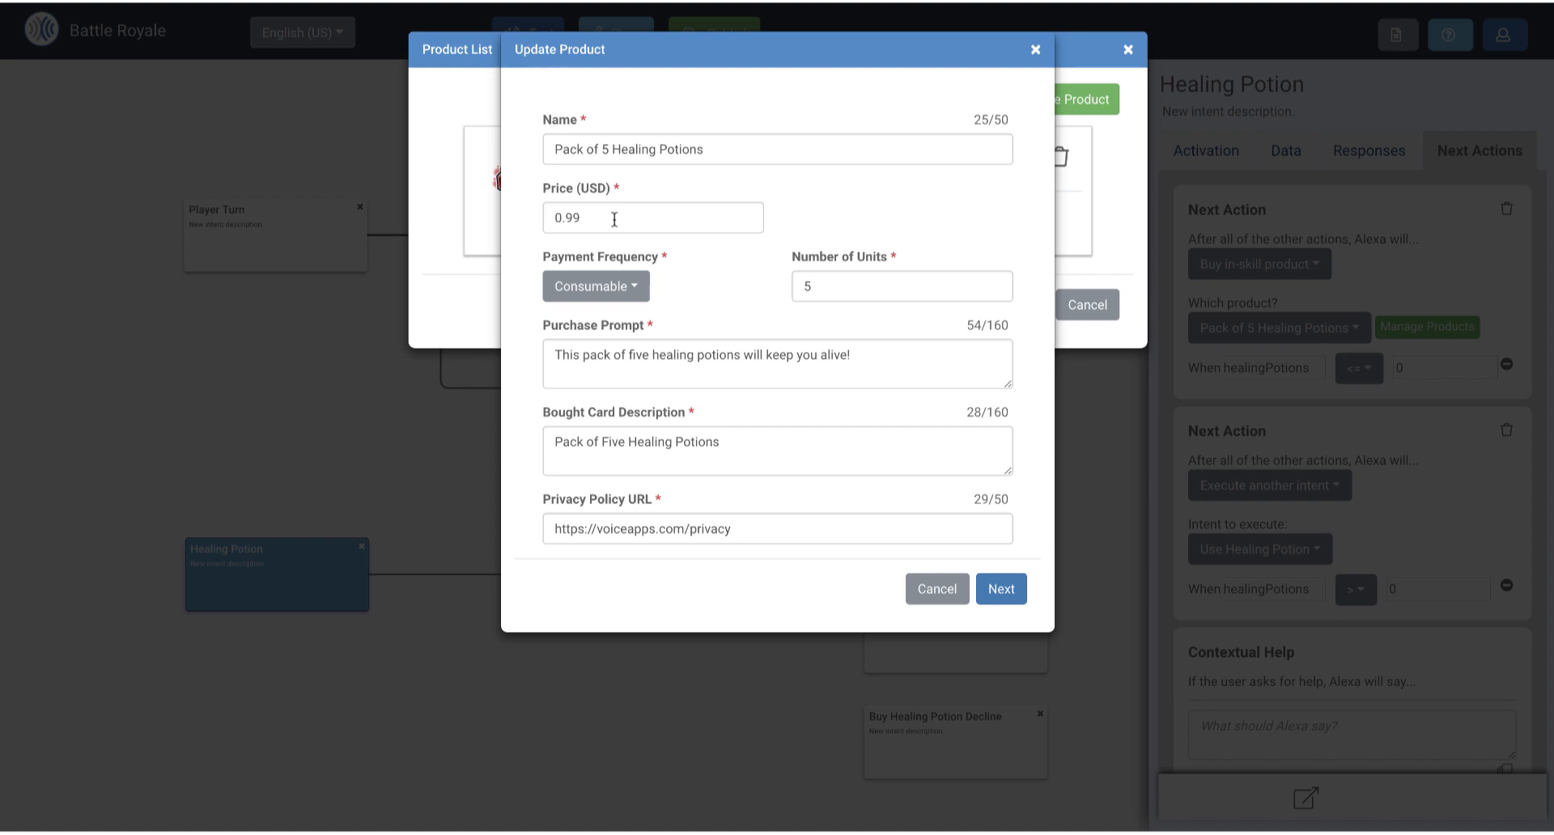
# Try the One Time and Monthly payment frequencies for the product, return to Consumable, and leave the product dialogs without saving
pyautogui.click(619, 288)
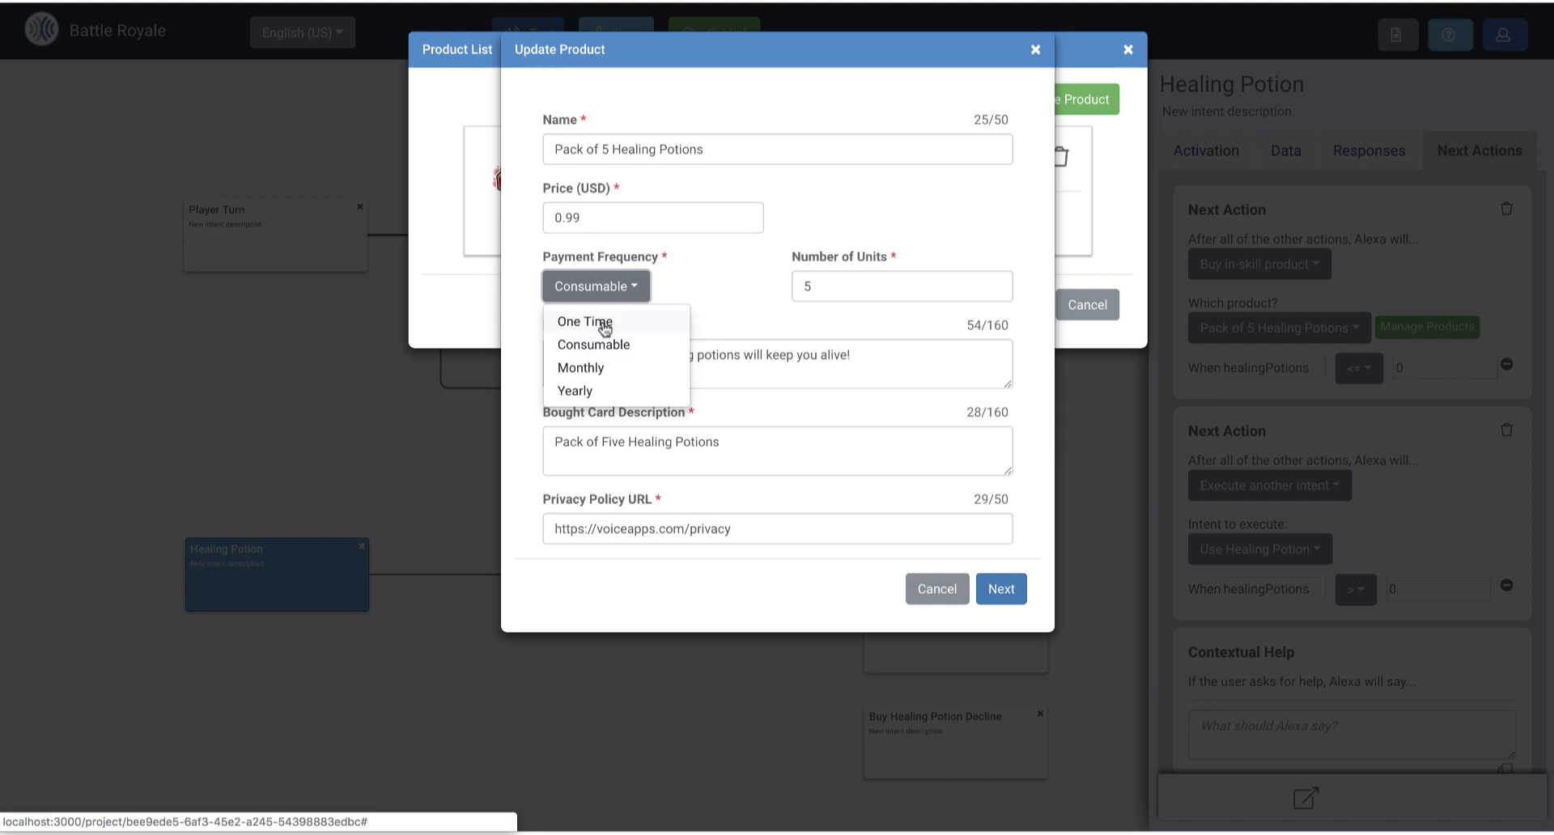
pyautogui.click(603, 322)
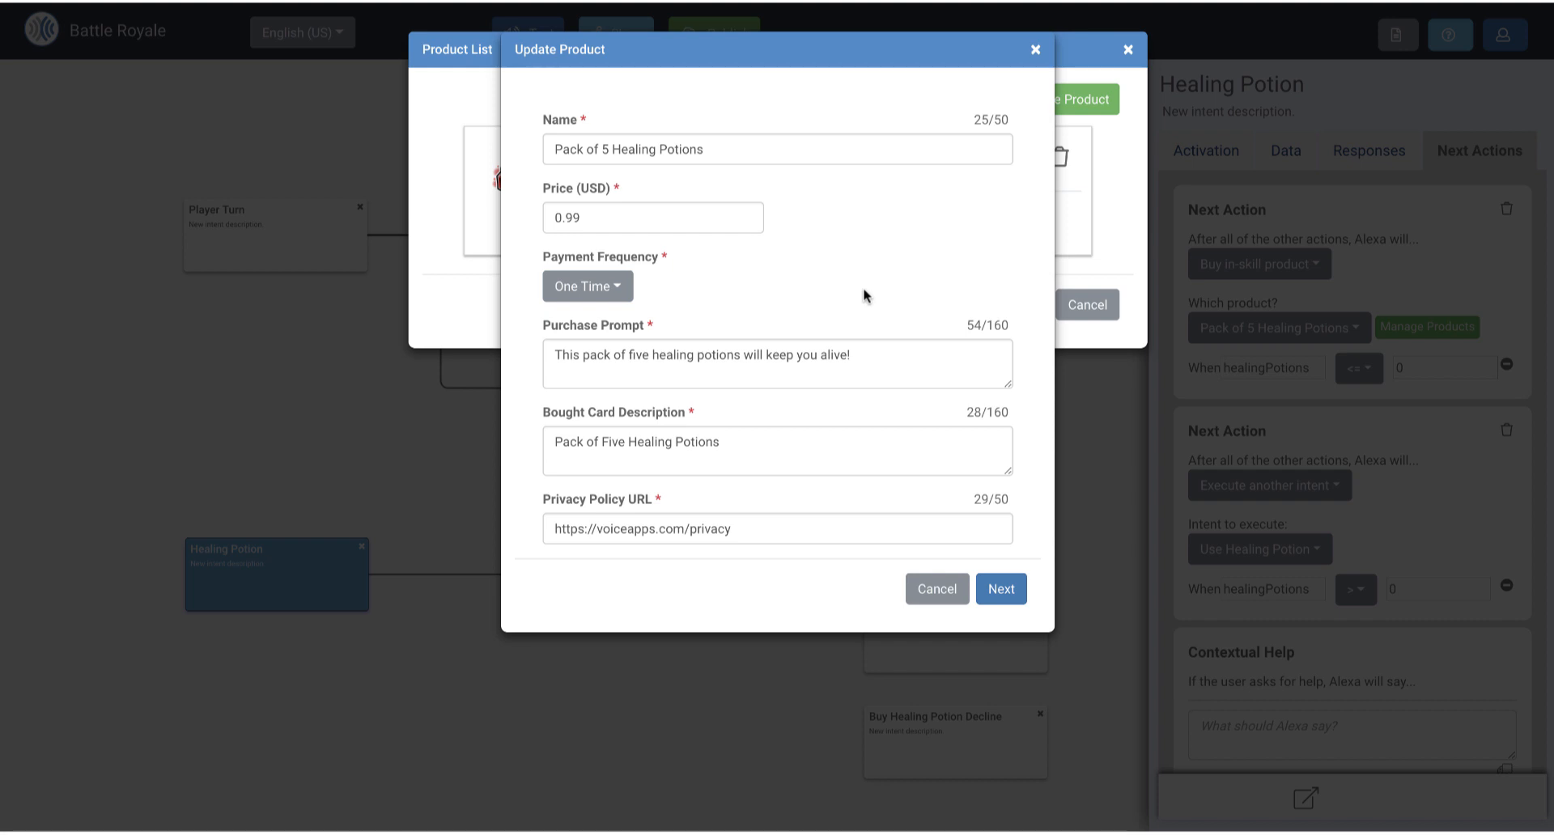
pyautogui.click(611, 299)
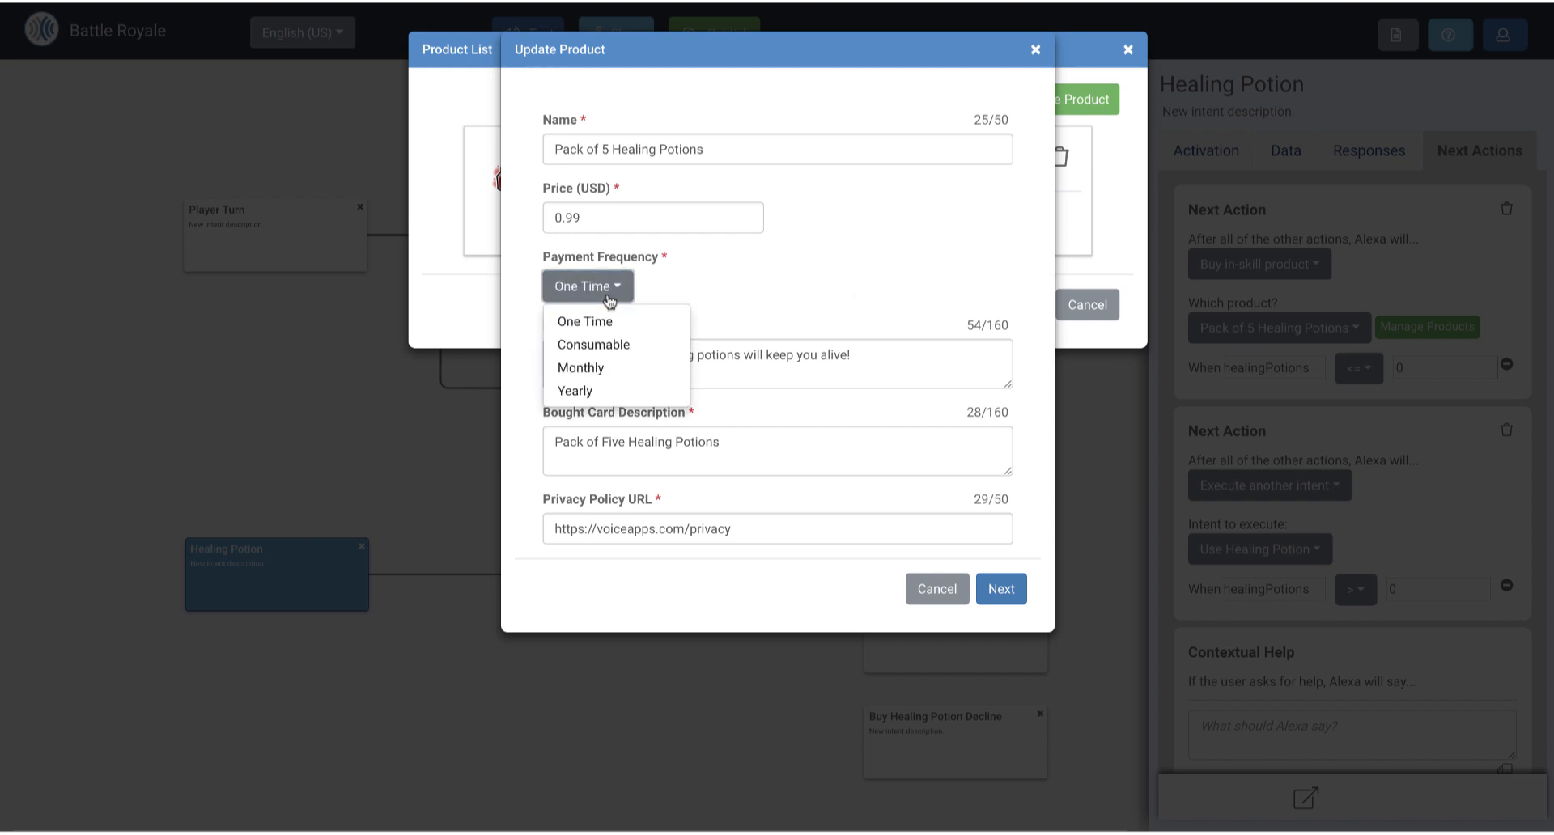
pyautogui.click(598, 369)
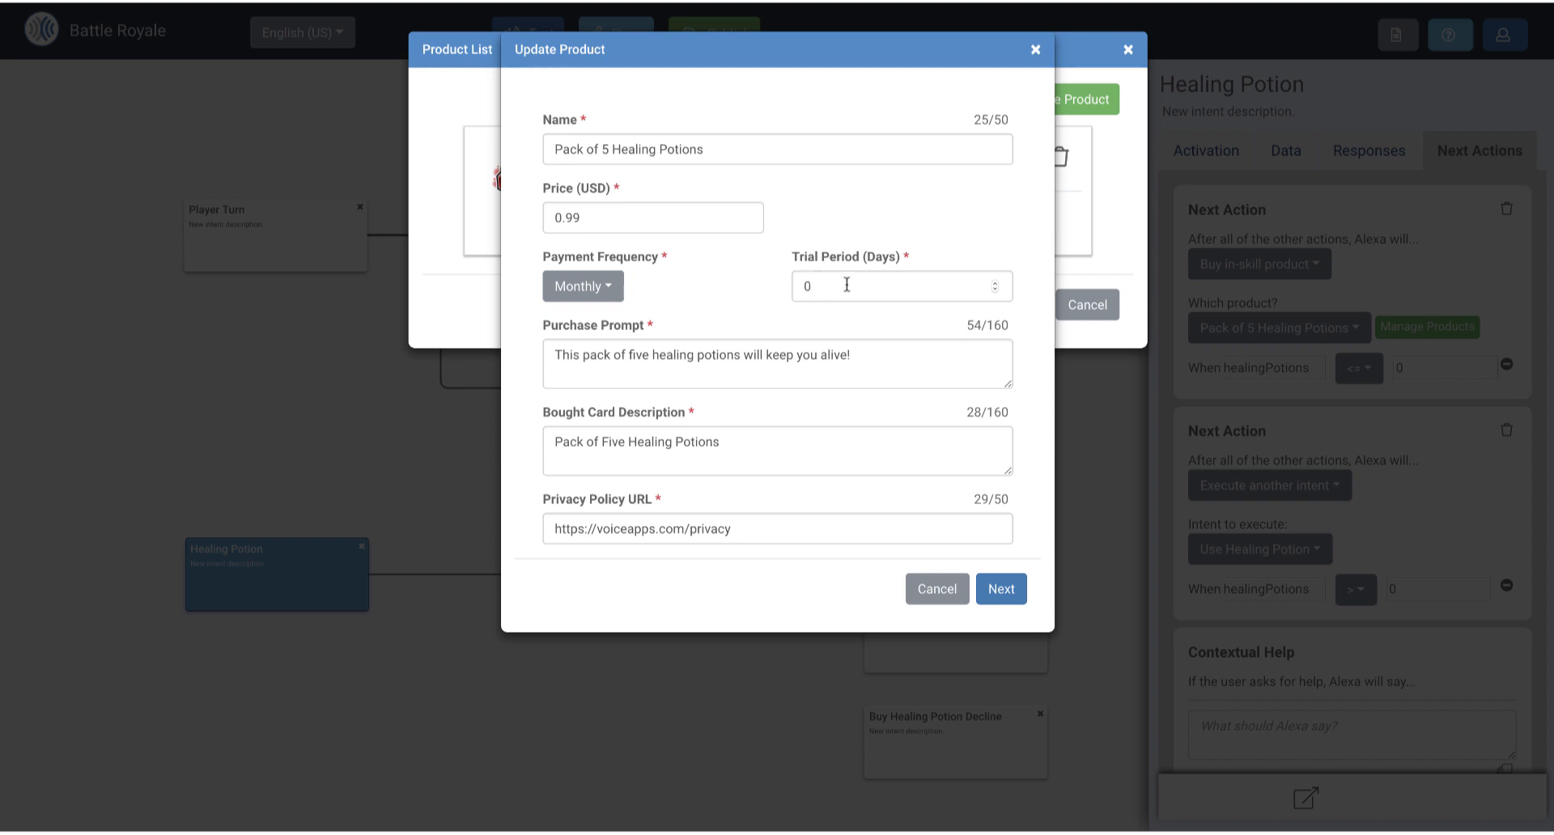
pyautogui.click(603, 287)
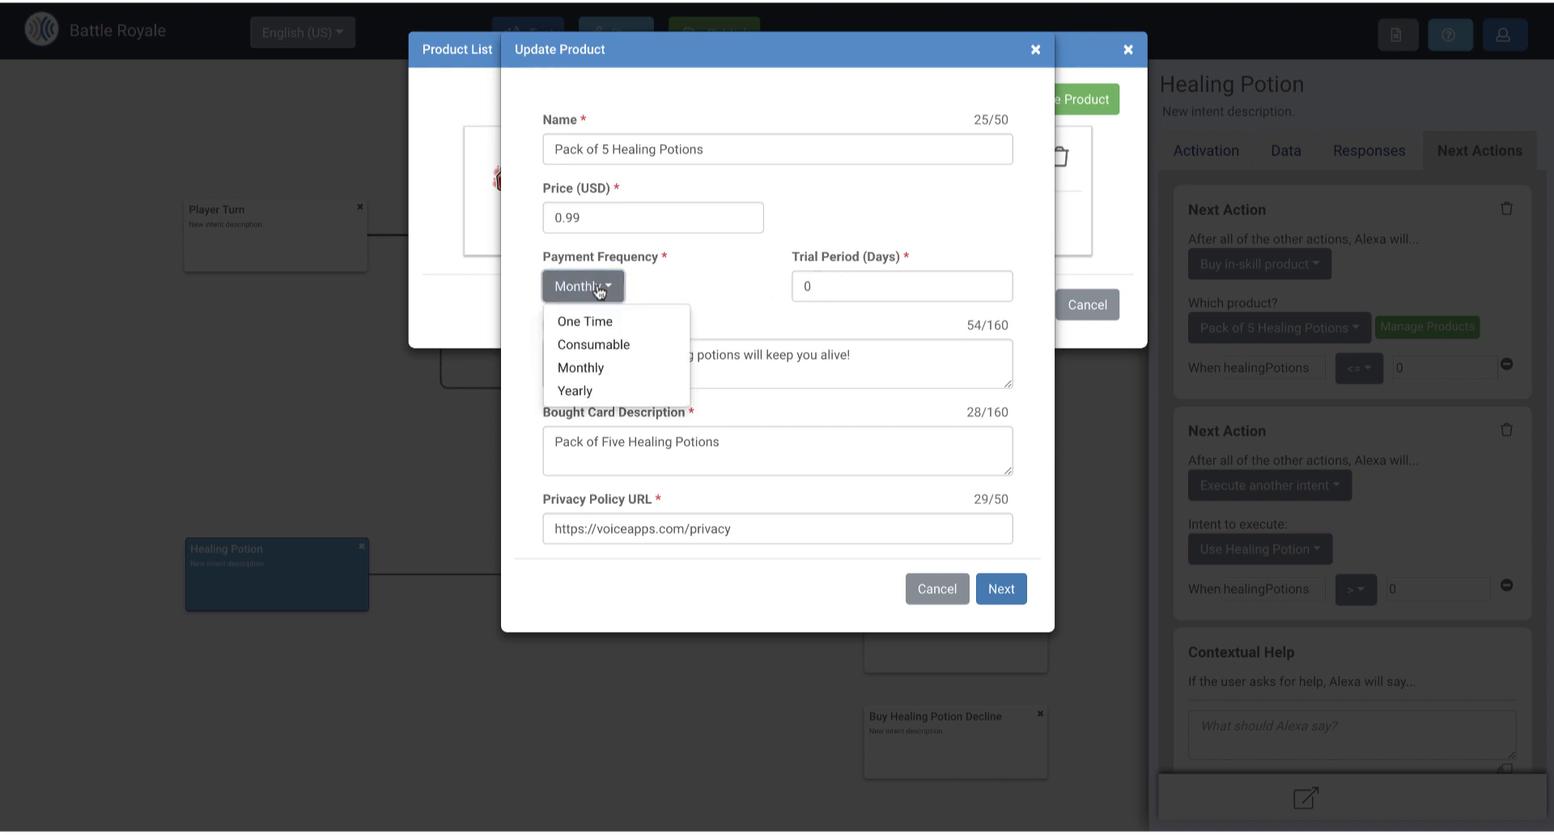
pyautogui.click(592, 344)
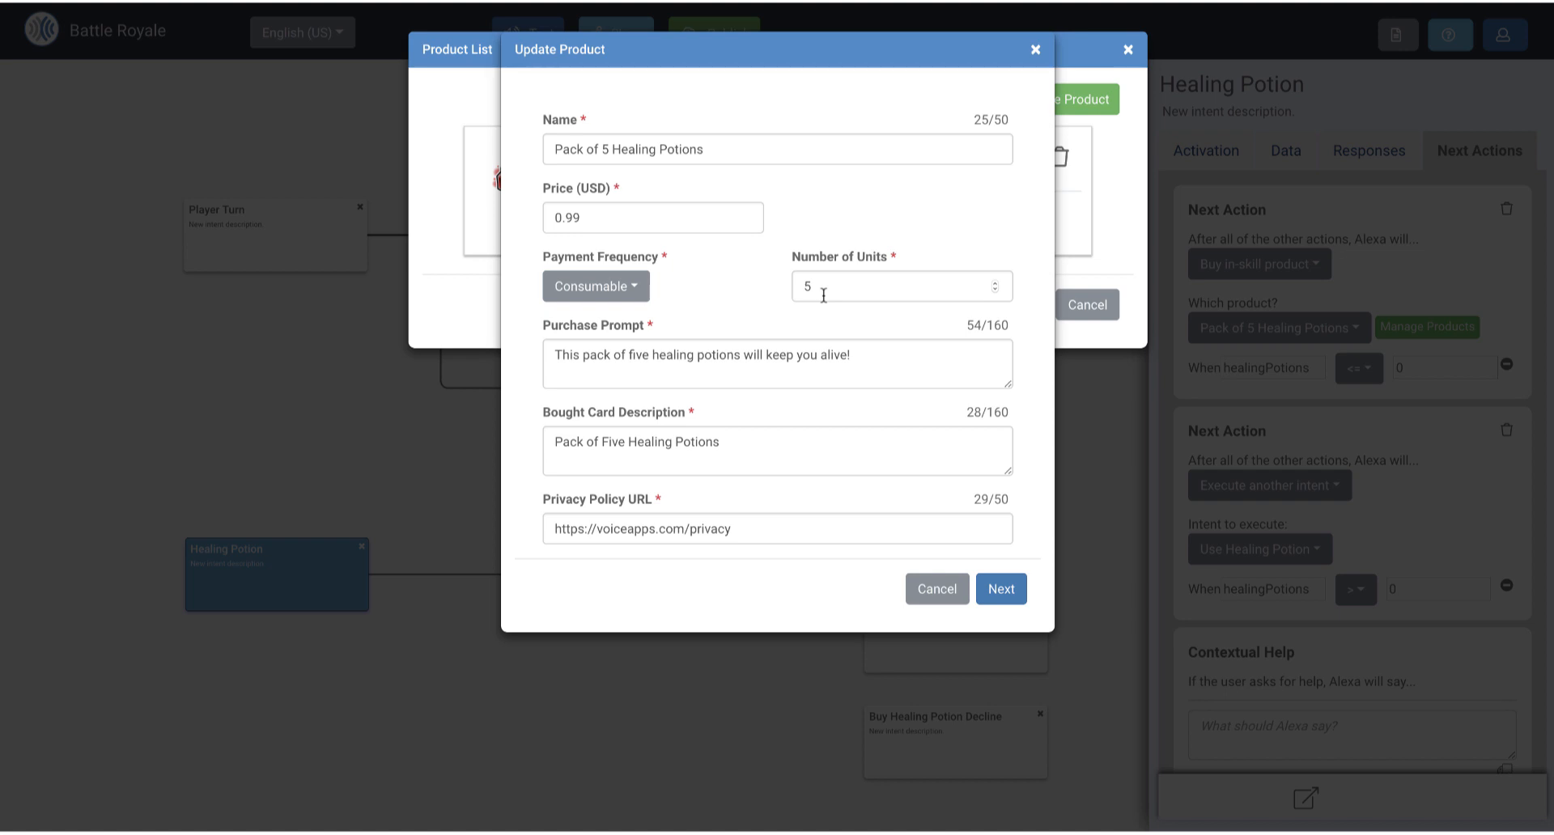
pyautogui.click(931, 589)
pyautogui.click(1087, 305)
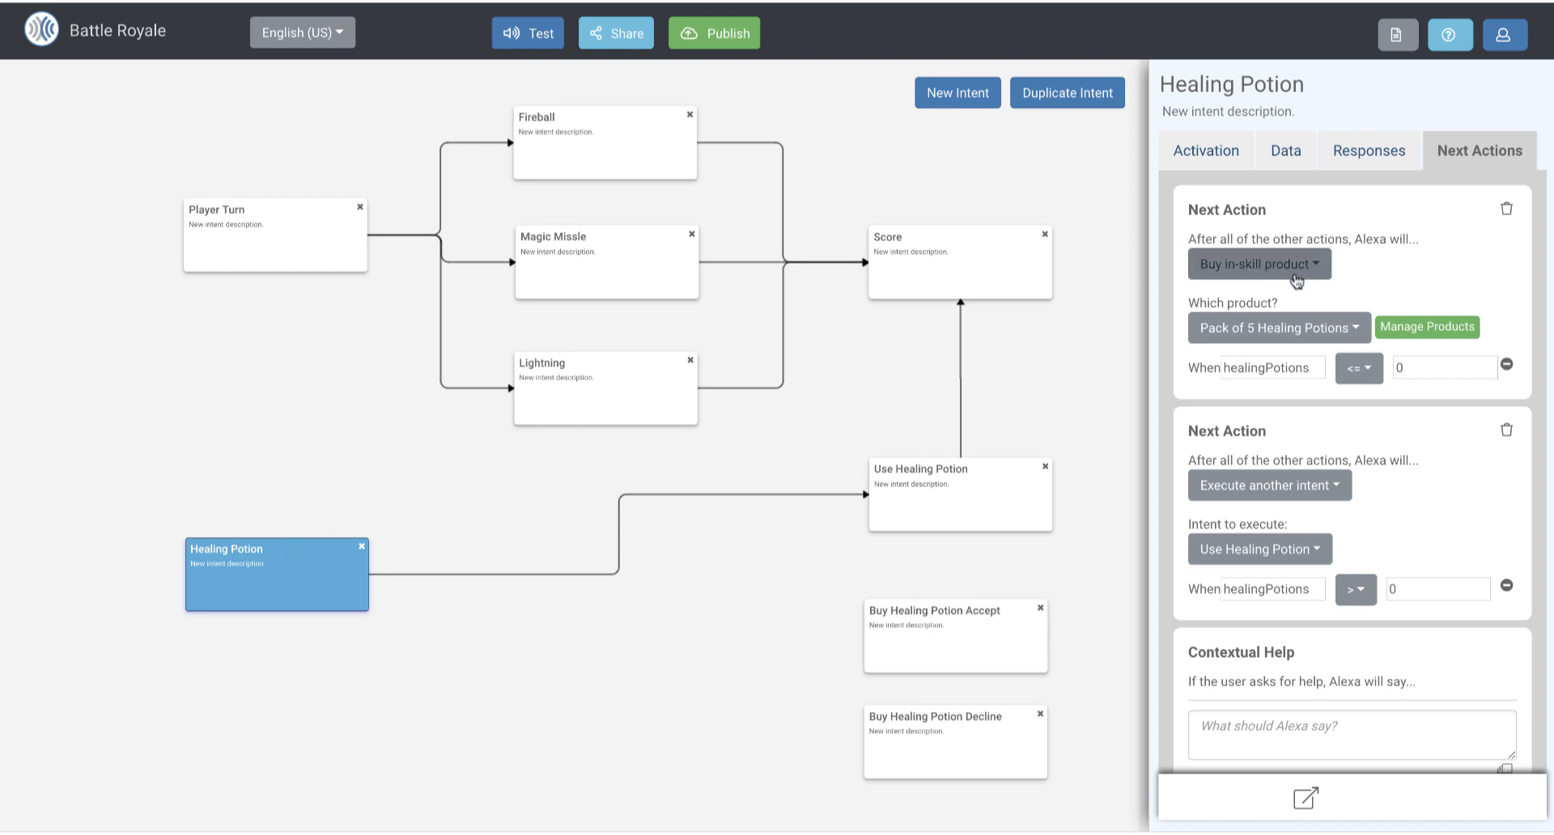
# Review the Buy Healing Potion Accept intent's next action and its in-skill product verification data
pyautogui.click(939, 633)
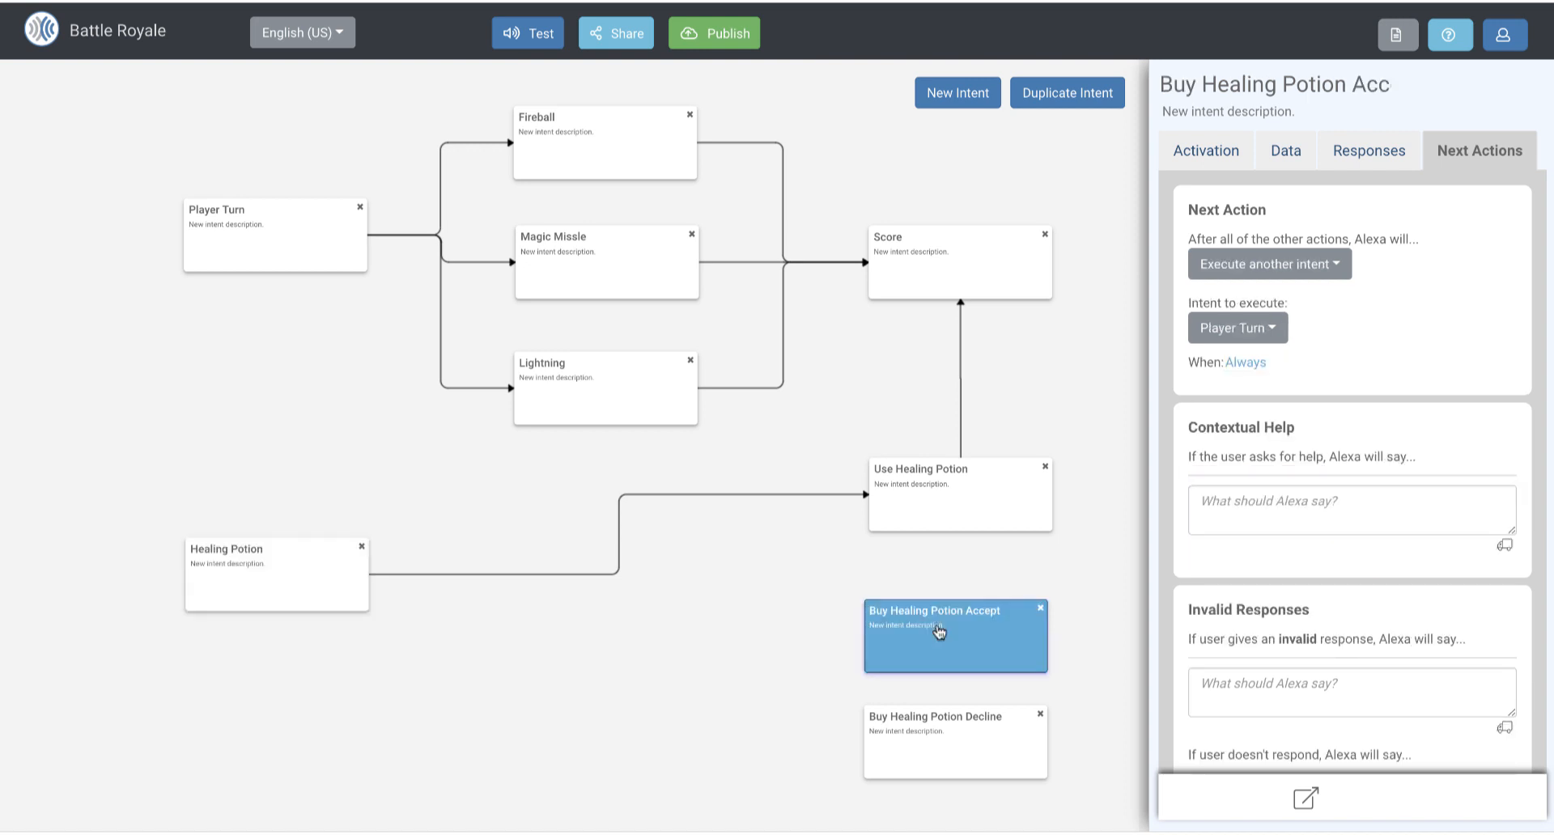
pyautogui.click(1278, 155)
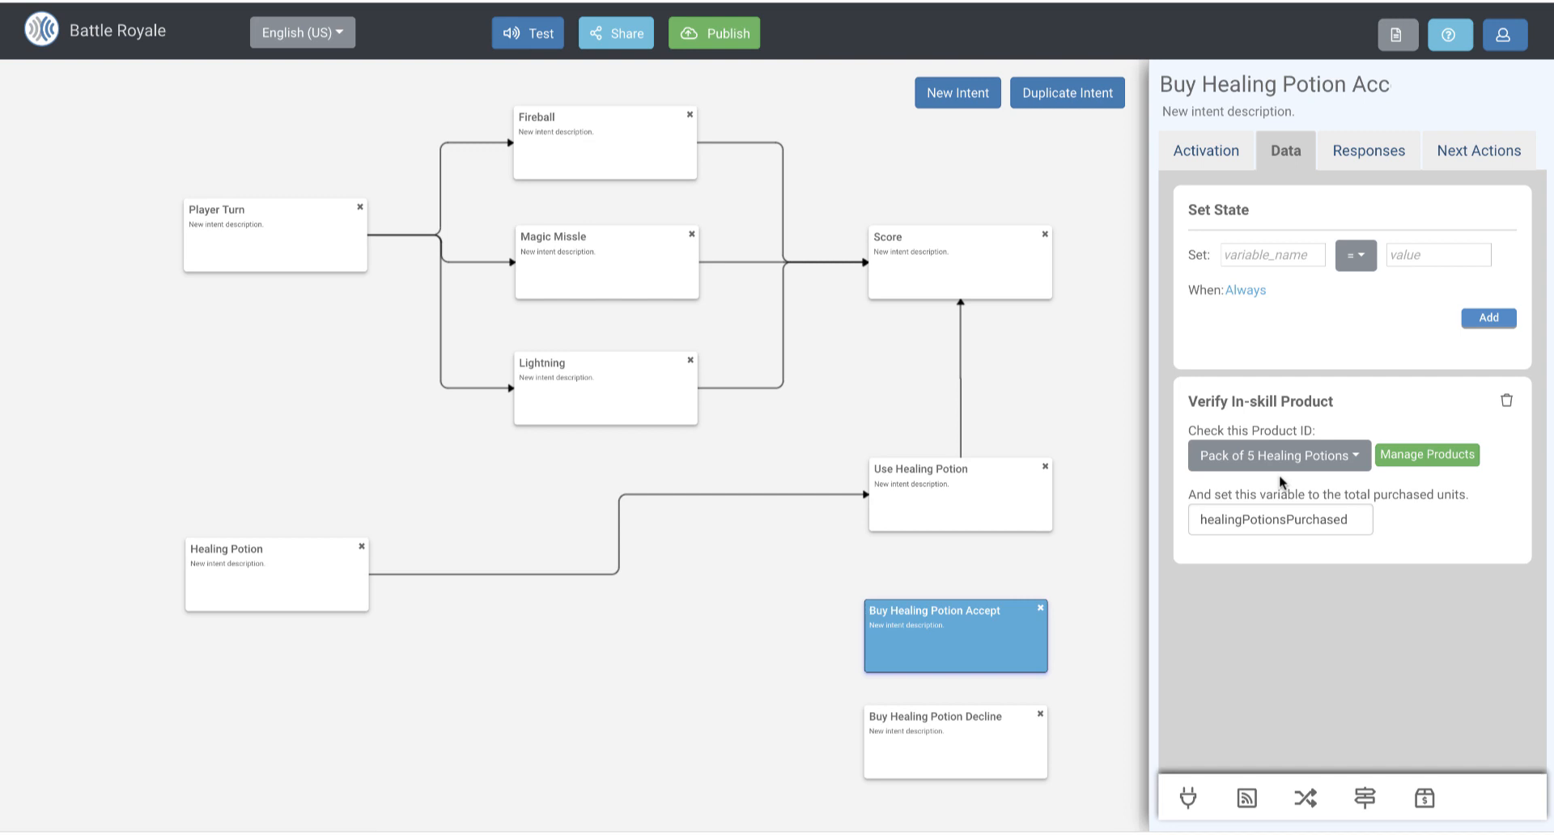
pyautogui.click(1457, 152)
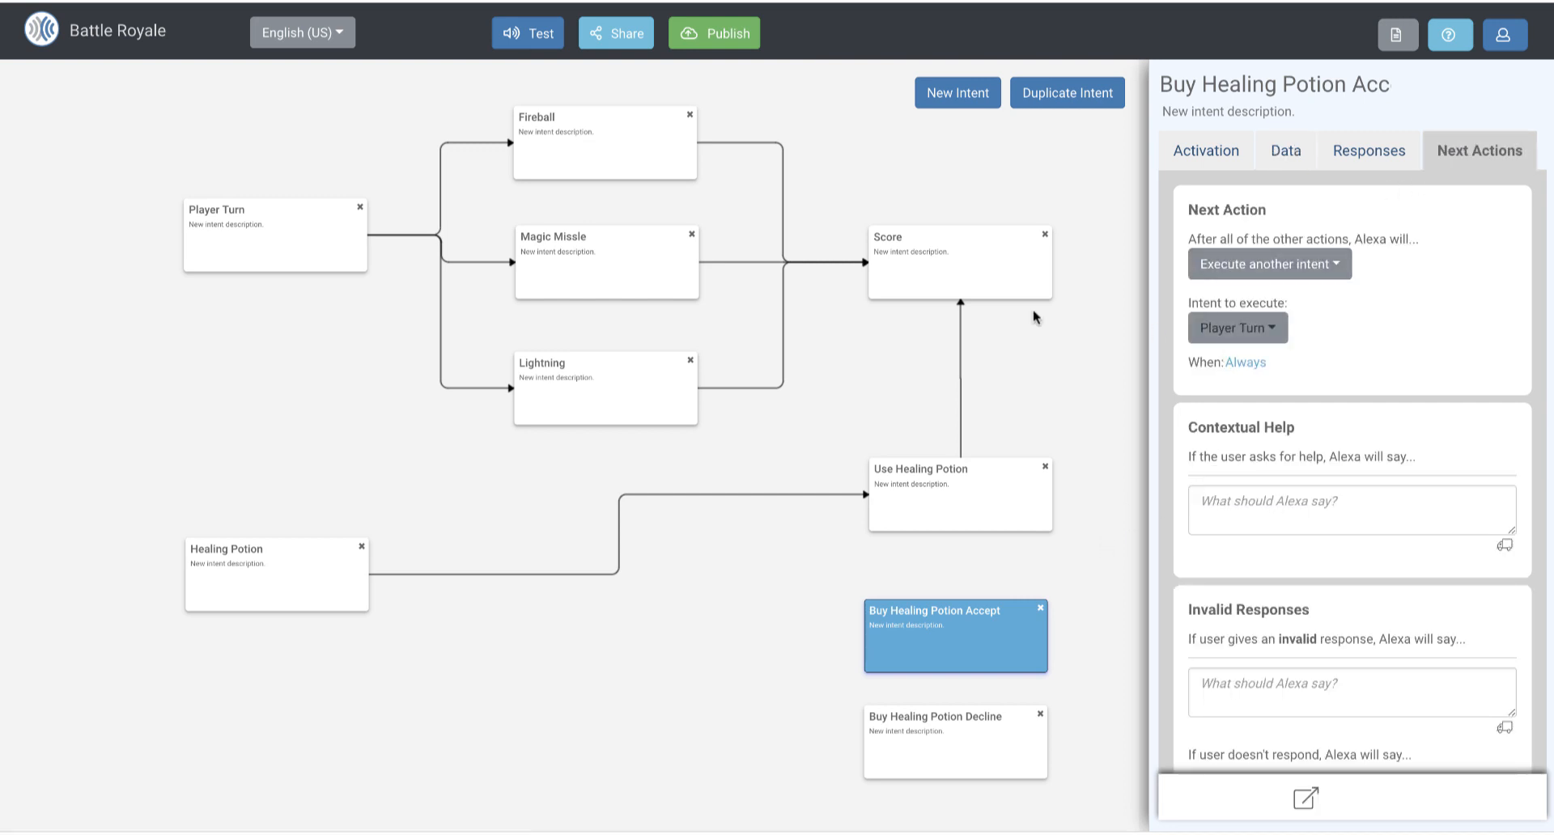
# Examine how the Player Turn intent computes healingPotions from the difference between its two potion variables
pyautogui.click(280, 240)
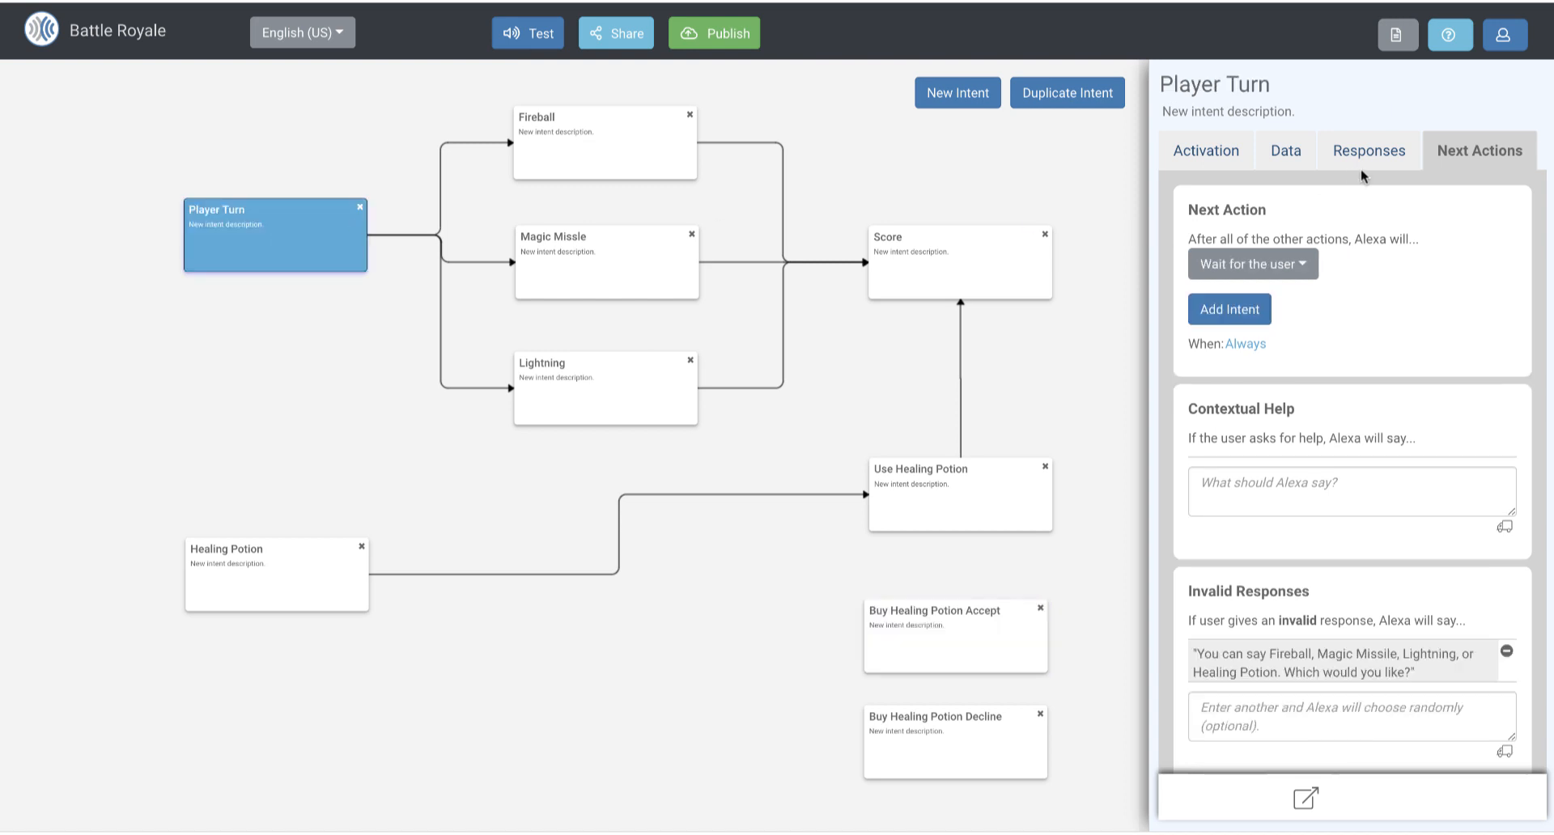
pyautogui.click(1276, 152)
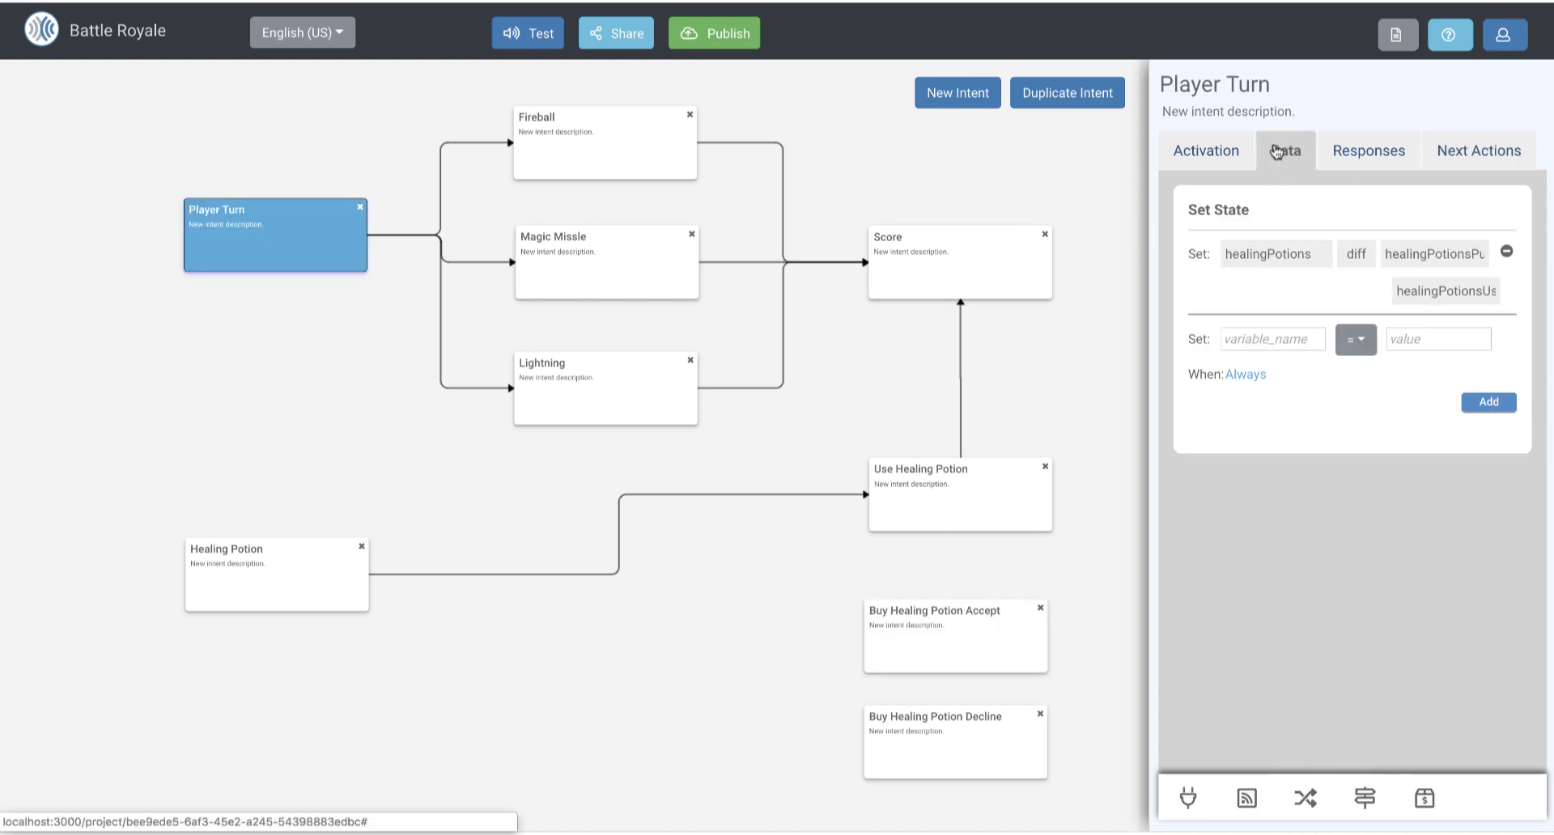
pyautogui.doubleClick(1271, 255)
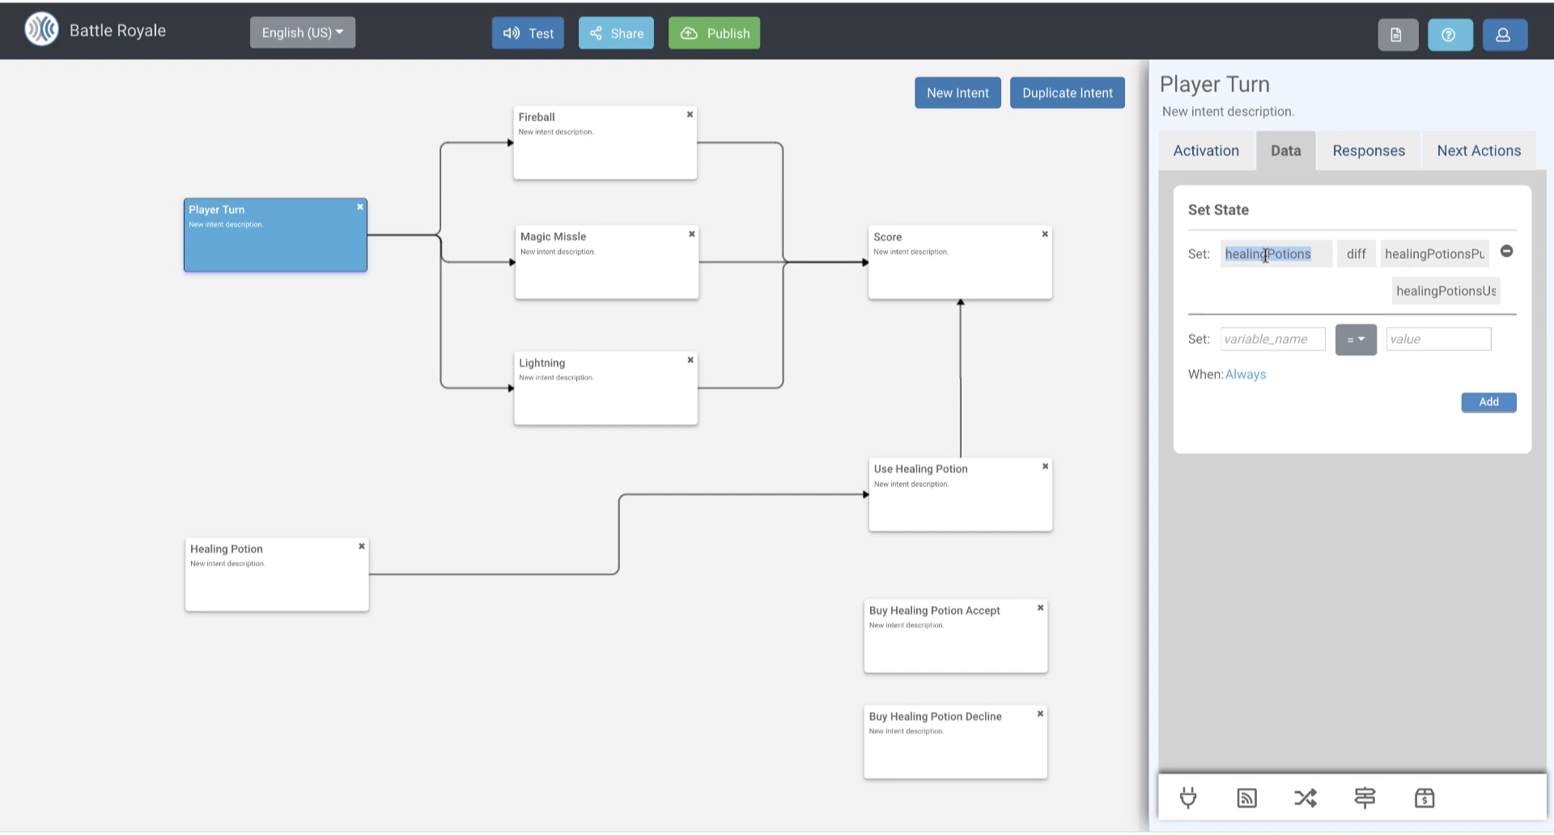
pyautogui.doubleClick(1429, 252)
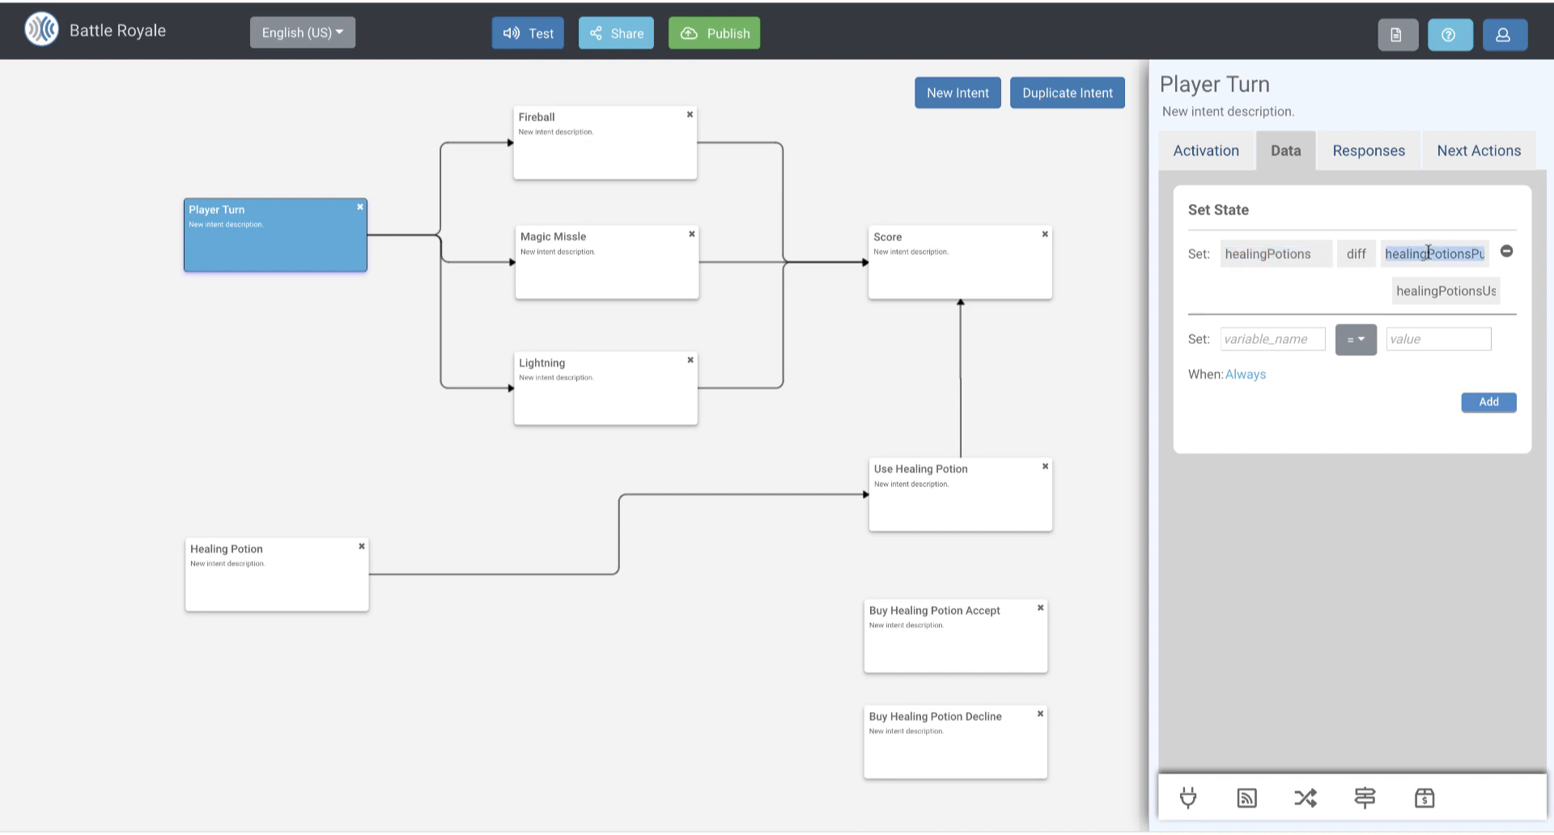
pyautogui.click(1429, 252)
pyautogui.doubleClick(1428, 252)
pyautogui.moveTo(1430, 291); pyautogui.dragTo(1512, 298)
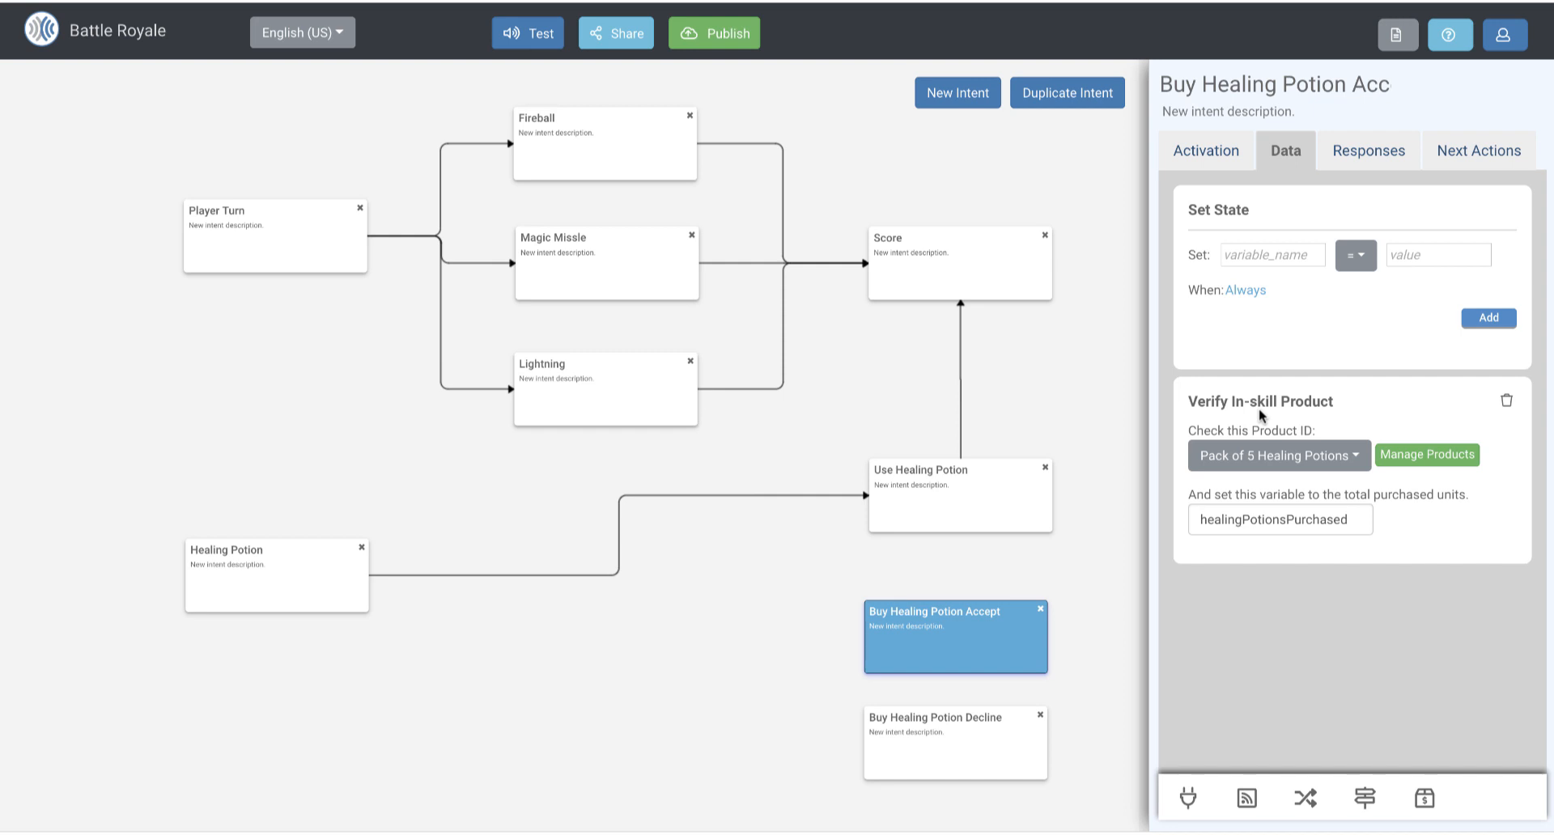
# Check the purchased-units variable in Buy Healing Potion Accept and examine the state variables set by Use Healing Potion
pyautogui.doubleClick(1261, 520)
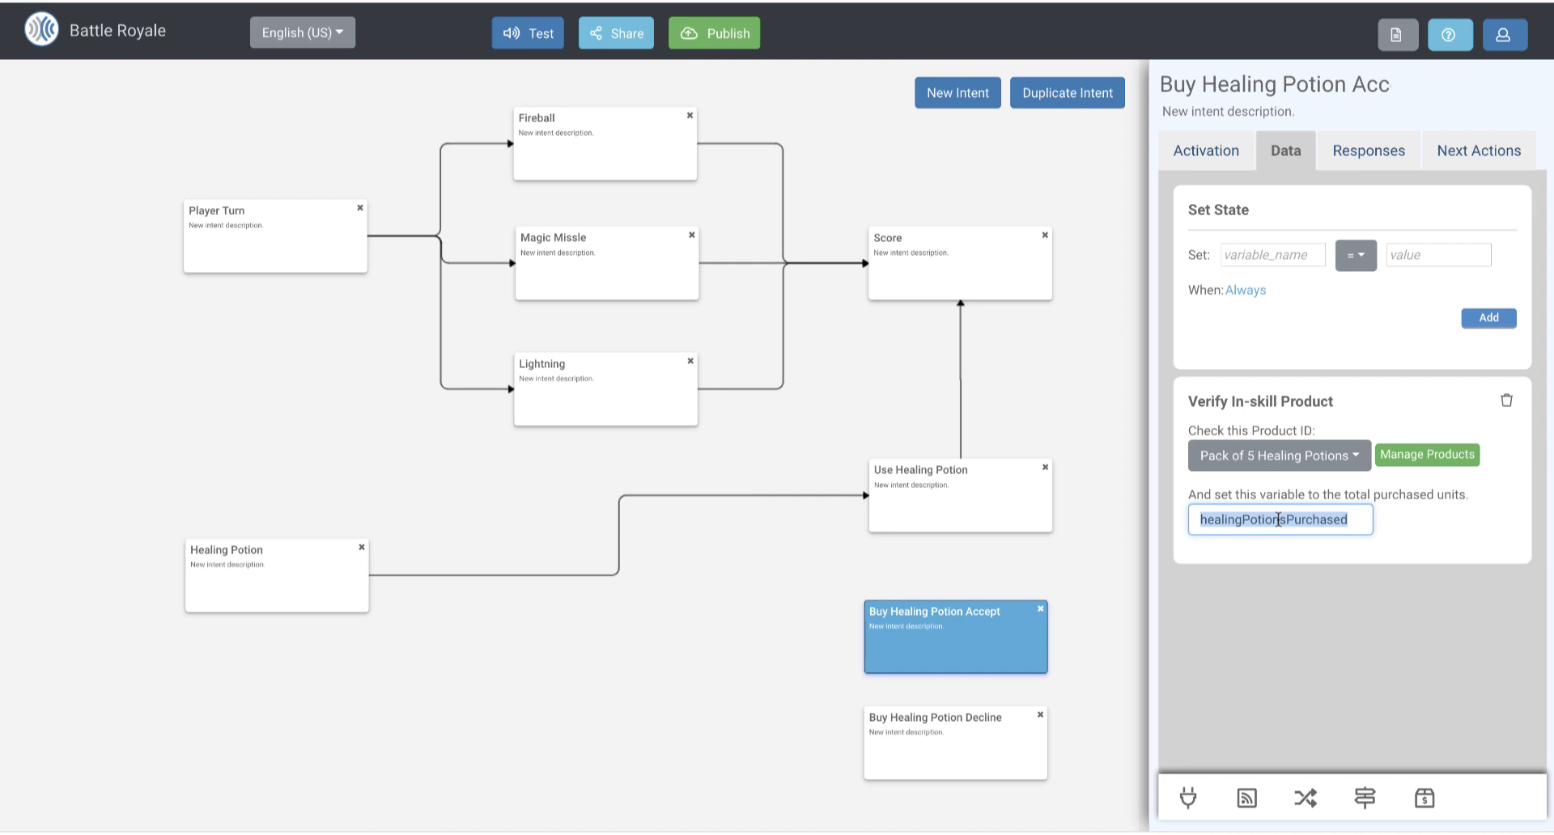
pyautogui.click(945, 496)
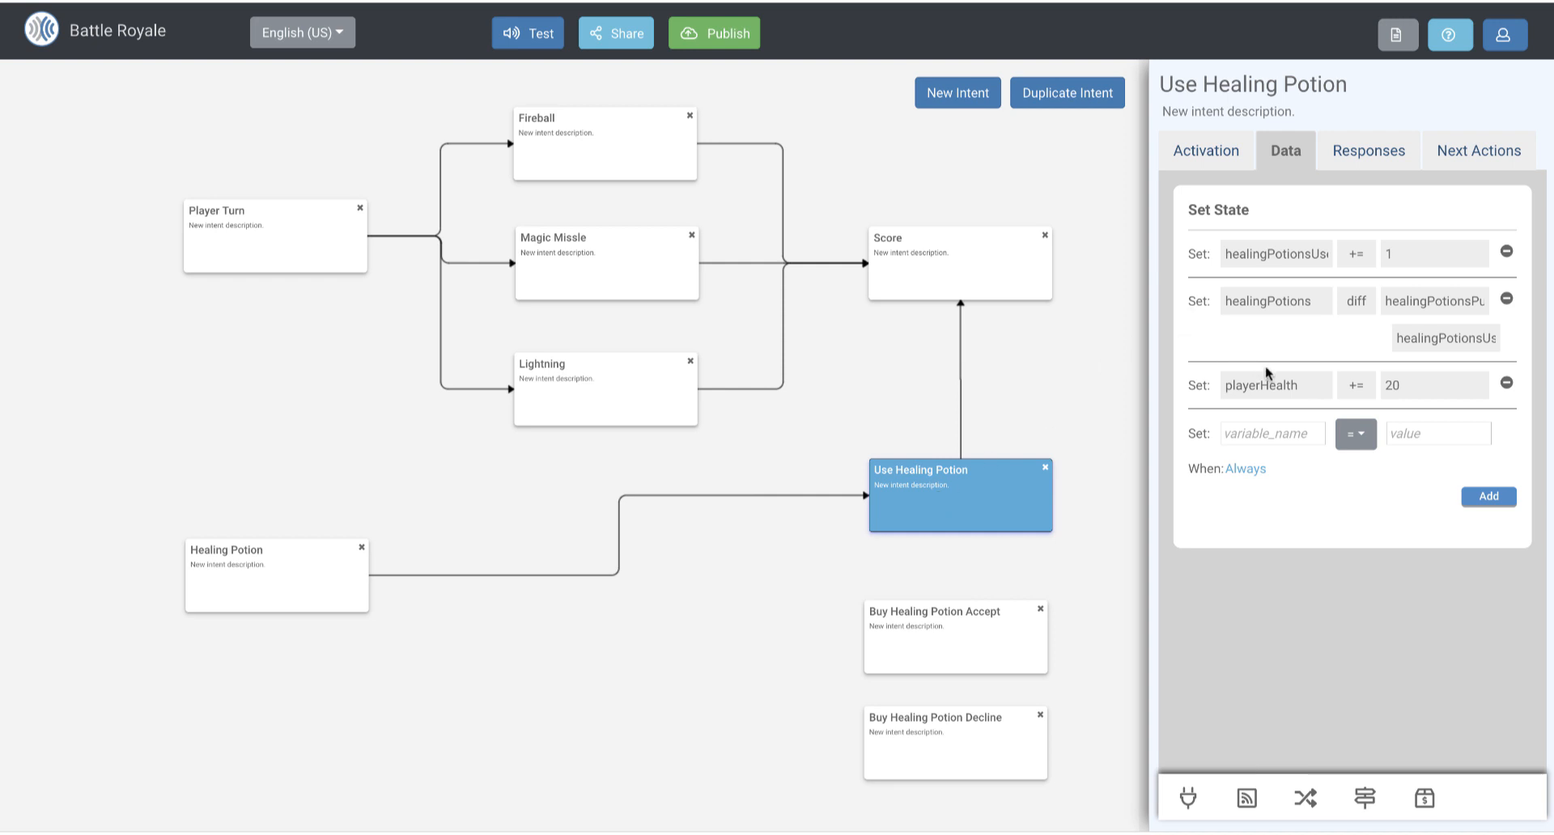
pyautogui.doubleClick(1274, 249)
pyautogui.doubleClick(1269, 308)
pyautogui.doubleClick(1457, 301)
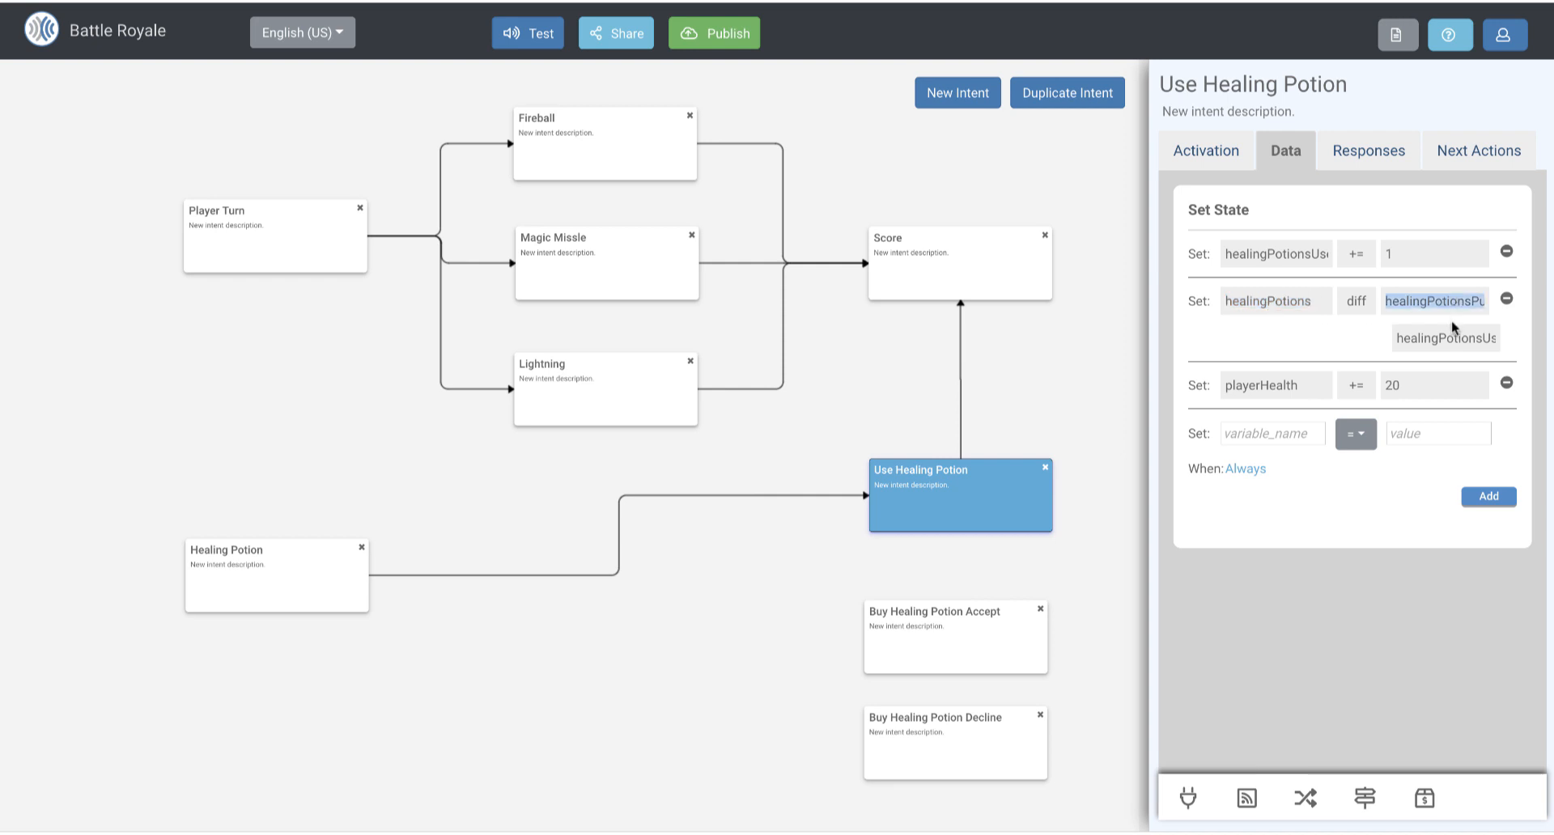
pyautogui.doubleClick(1449, 335)
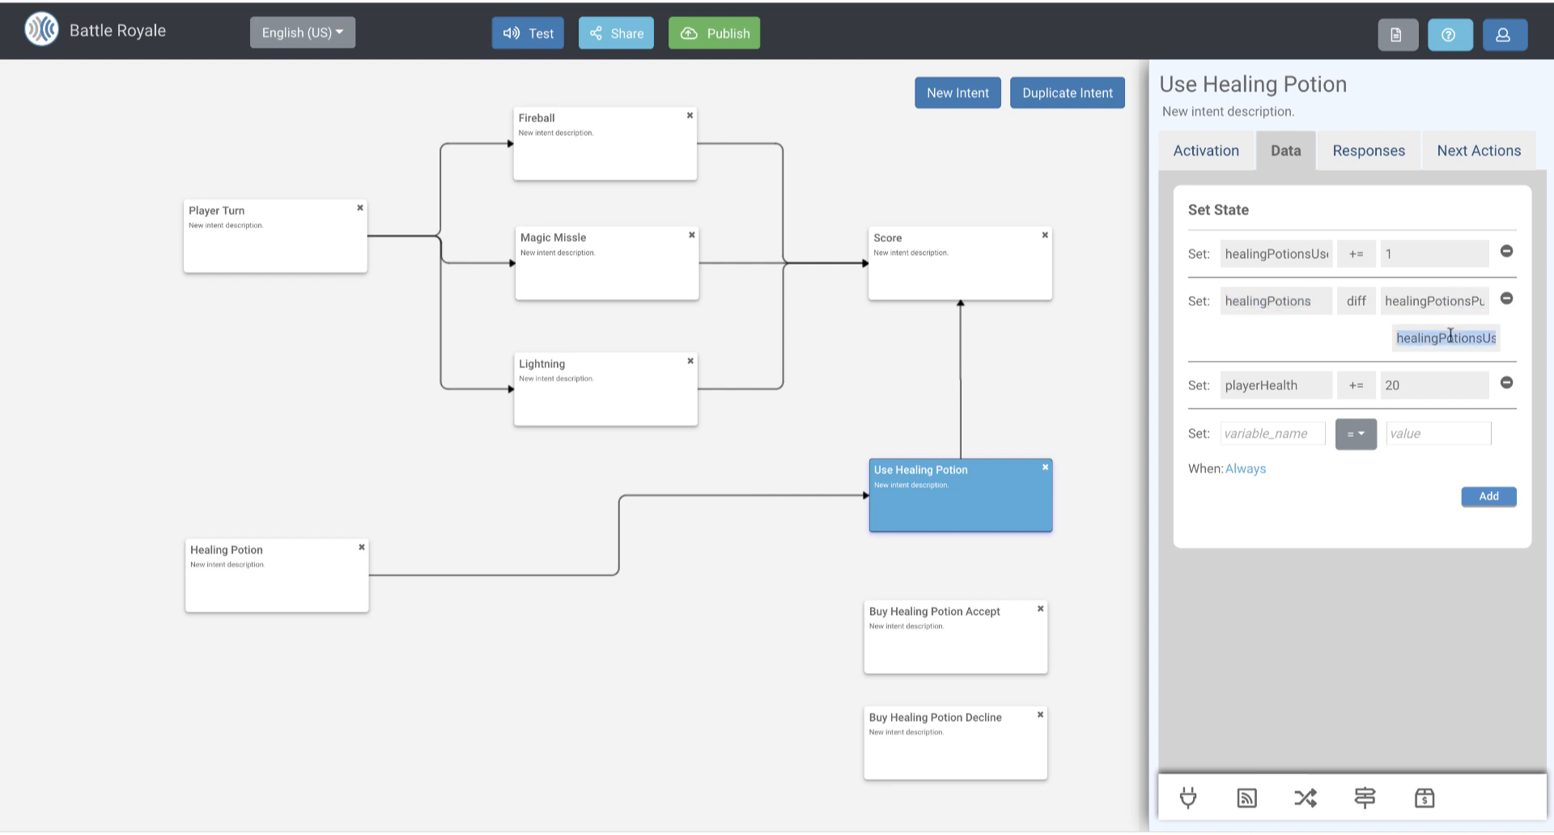